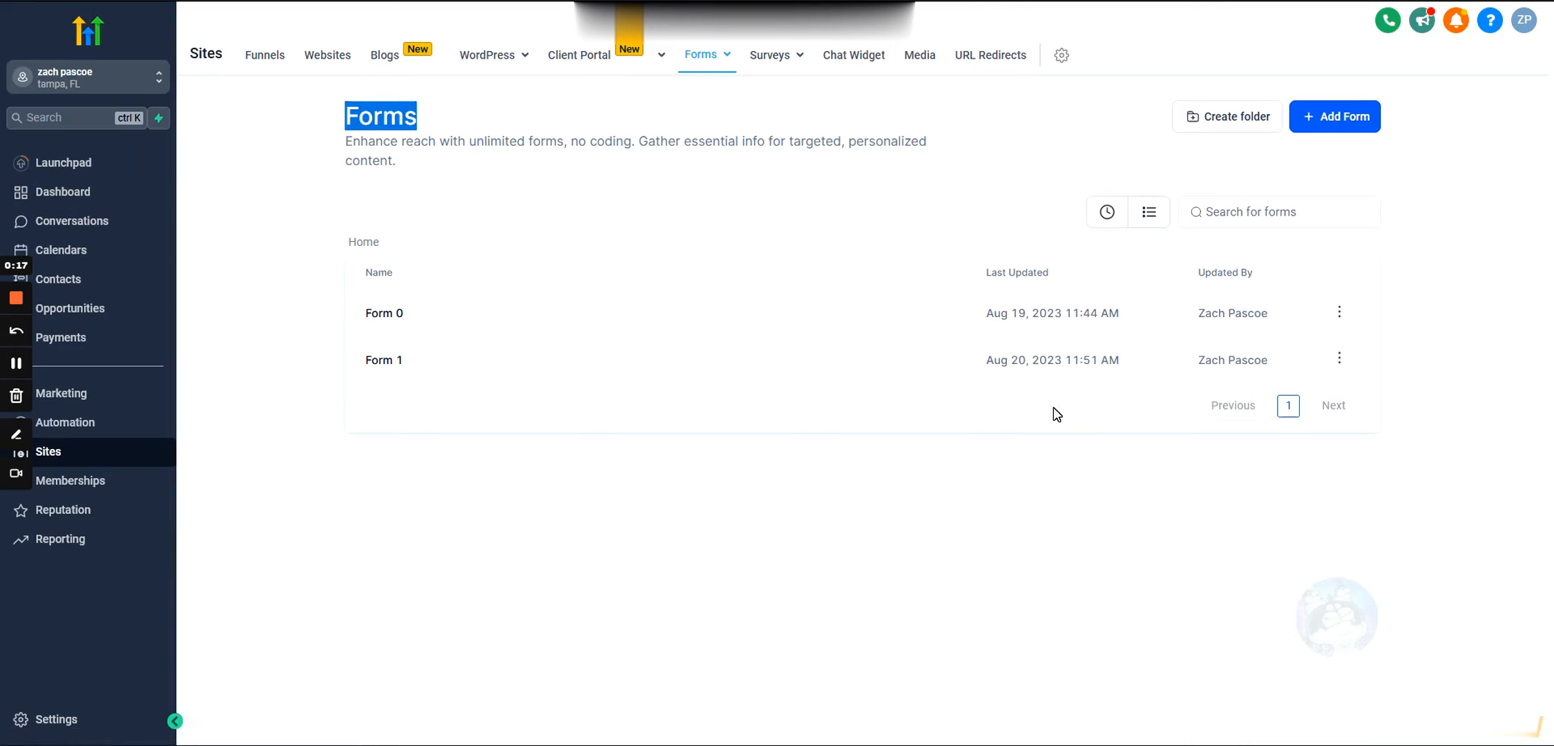
Open the existing Form 1 and return to the forms list.
{"action": "left_click", "coordinate": [375, 363]}
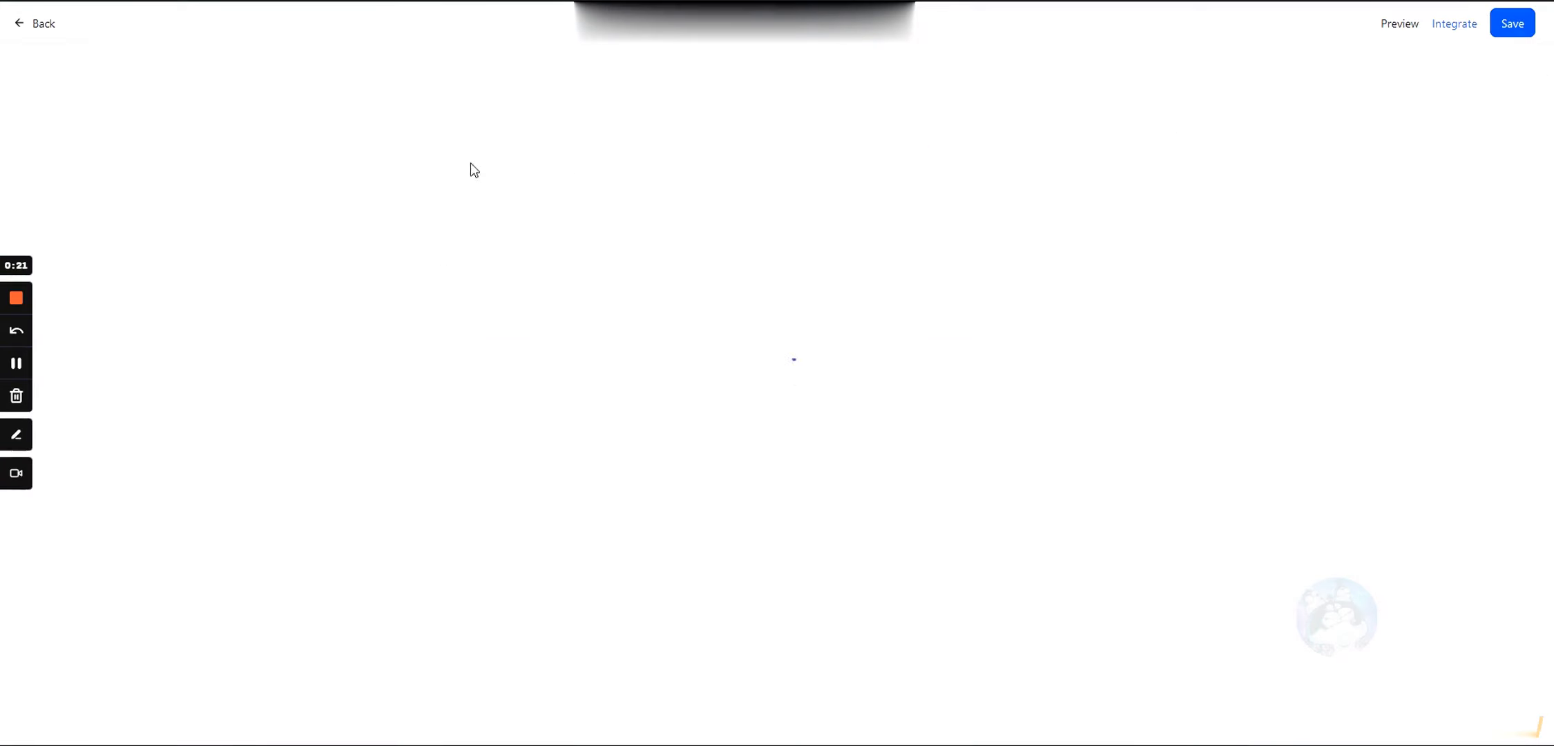
{"action": "left_click", "coordinate": [36, 23]}
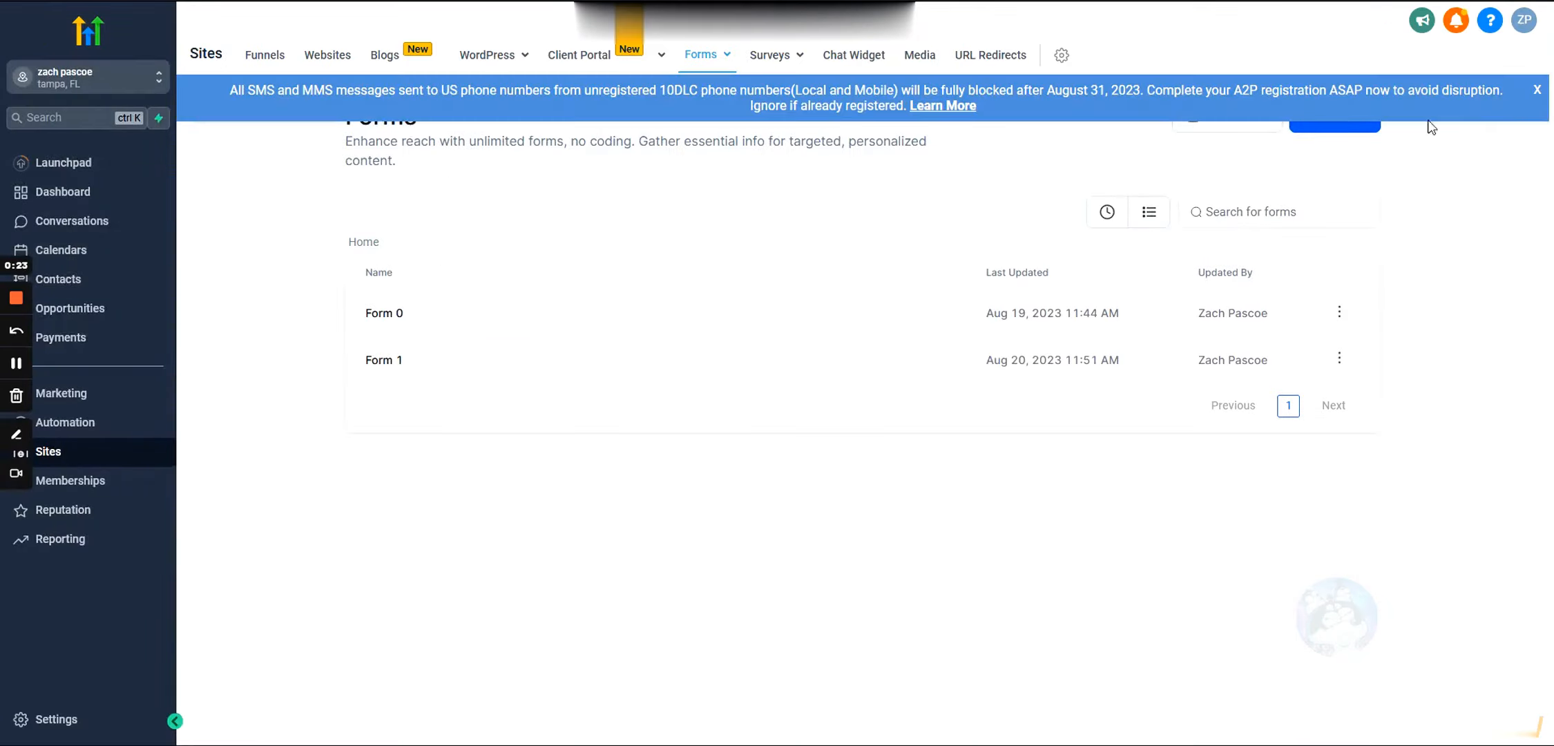
Dismiss the SMS registration notice and create a new blank form.
{"action": "left_click", "coordinate": [1537, 90]}
{"action": "left_click", "coordinate": [1335, 119]}
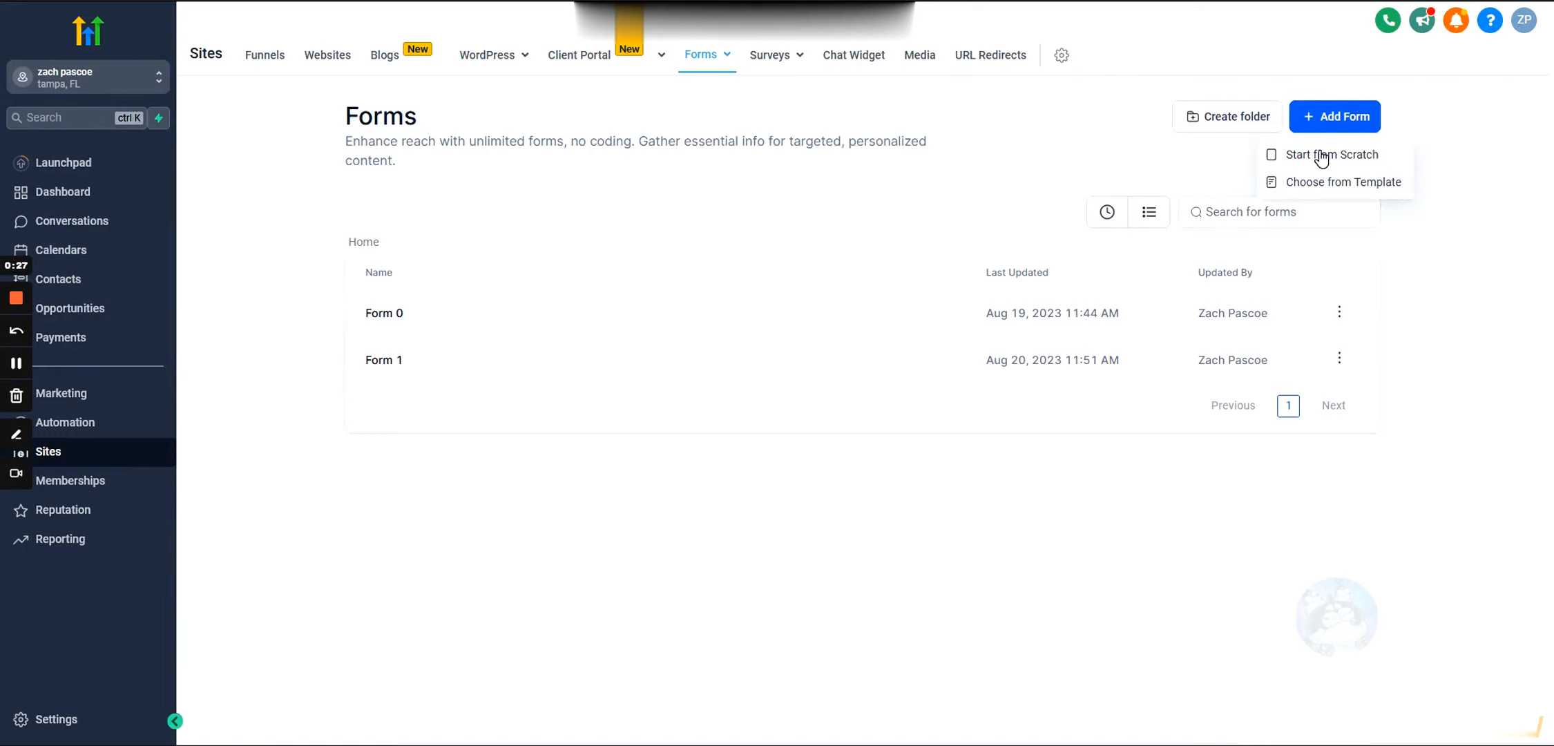
{"action": "left_click", "coordinate": [1305, 184]}
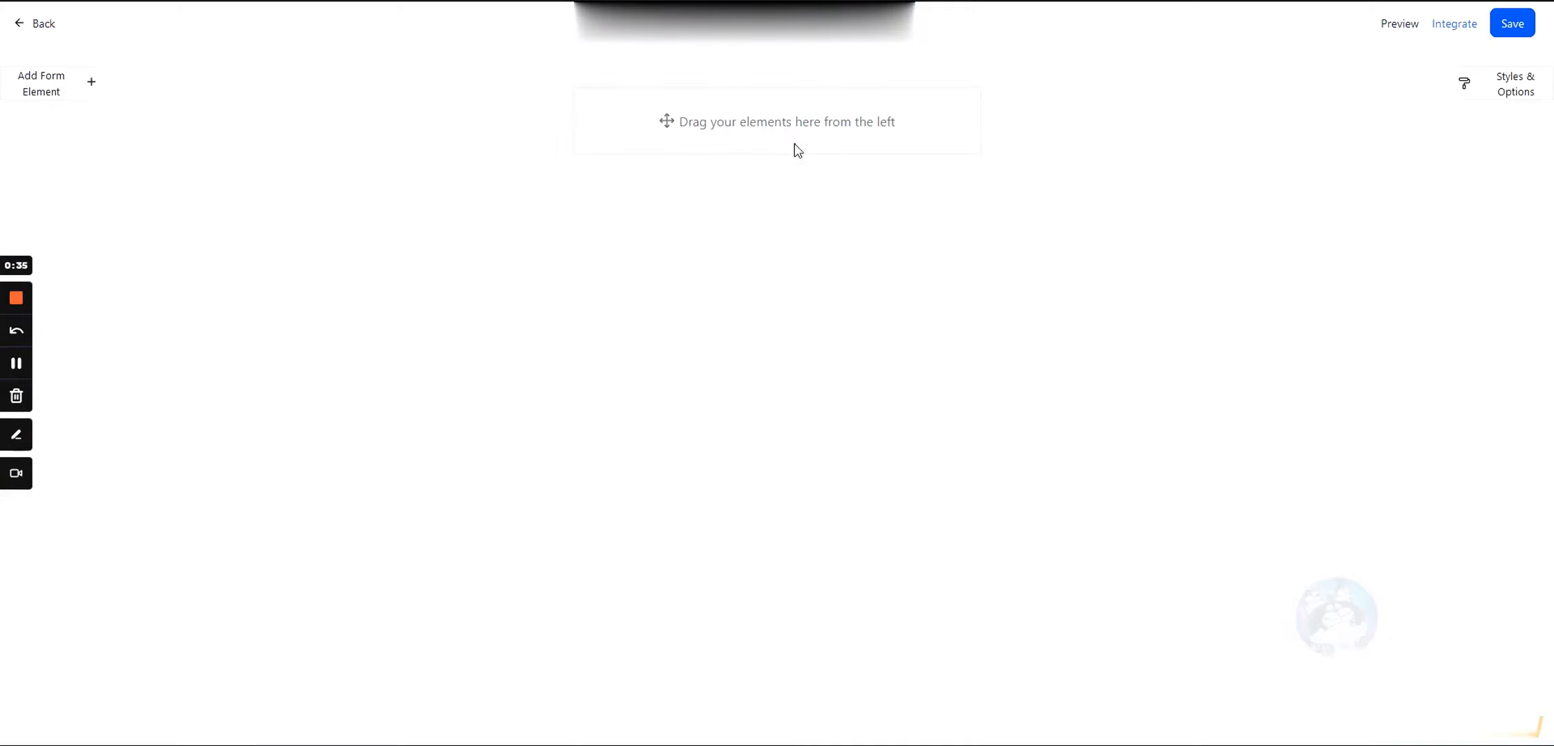
Add First Name, Last Name, Email and Phone fields above the consent checkbox, arranged in that order.
{"action": "mouse_move", "coordinate": [692, 123]}
{"action": "left_mouse_down"}
{"action": "mouse_move", "coordinate": [946, 131]}
{"action": "mouse_move", "coordinate": [705, 133]}
{"action": "left_mouse_up"}
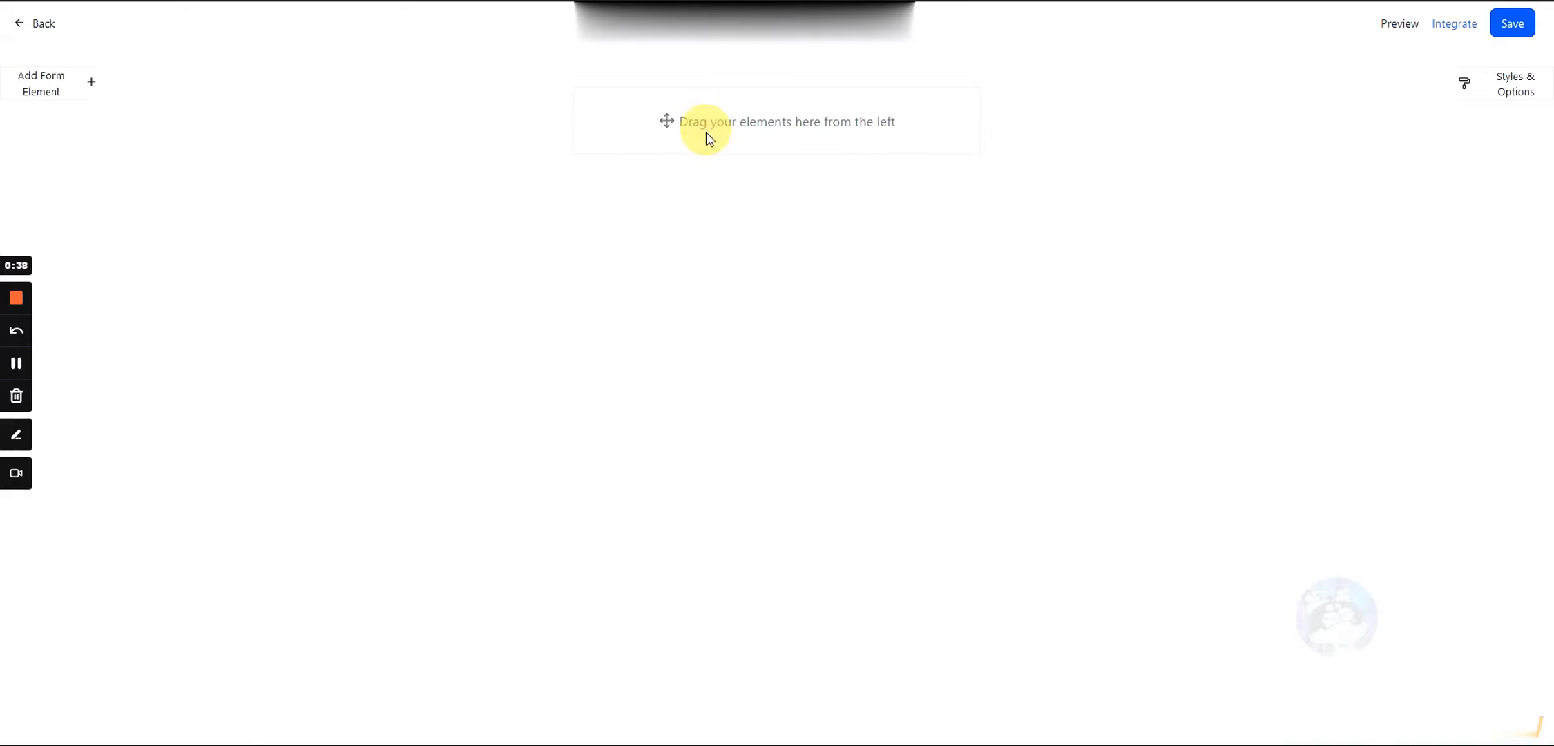
{"action": "left_click", "coordinate": [72, 93]}
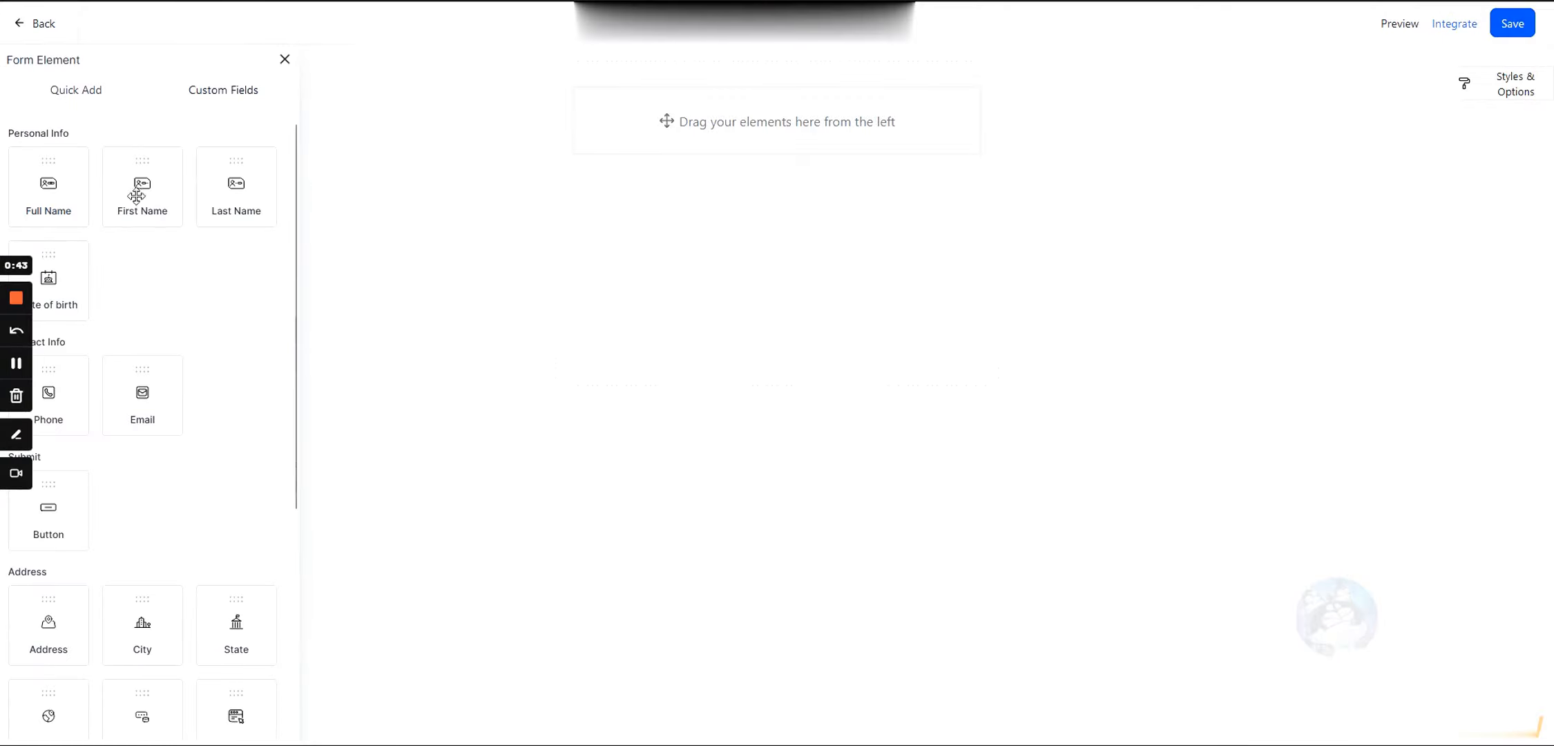
{"action": "scroll", "coordinate": [144, 461], "scroll_direction": "down", "scroll_amount": 5}
{"action": "scroll", "coordinate": [147, 495], "scroll_direction": "up", "scroll_amount": 5}
{"action": "left_click_drag", "start_coordinate": [143, 183], "coordinate": [736, 125]}
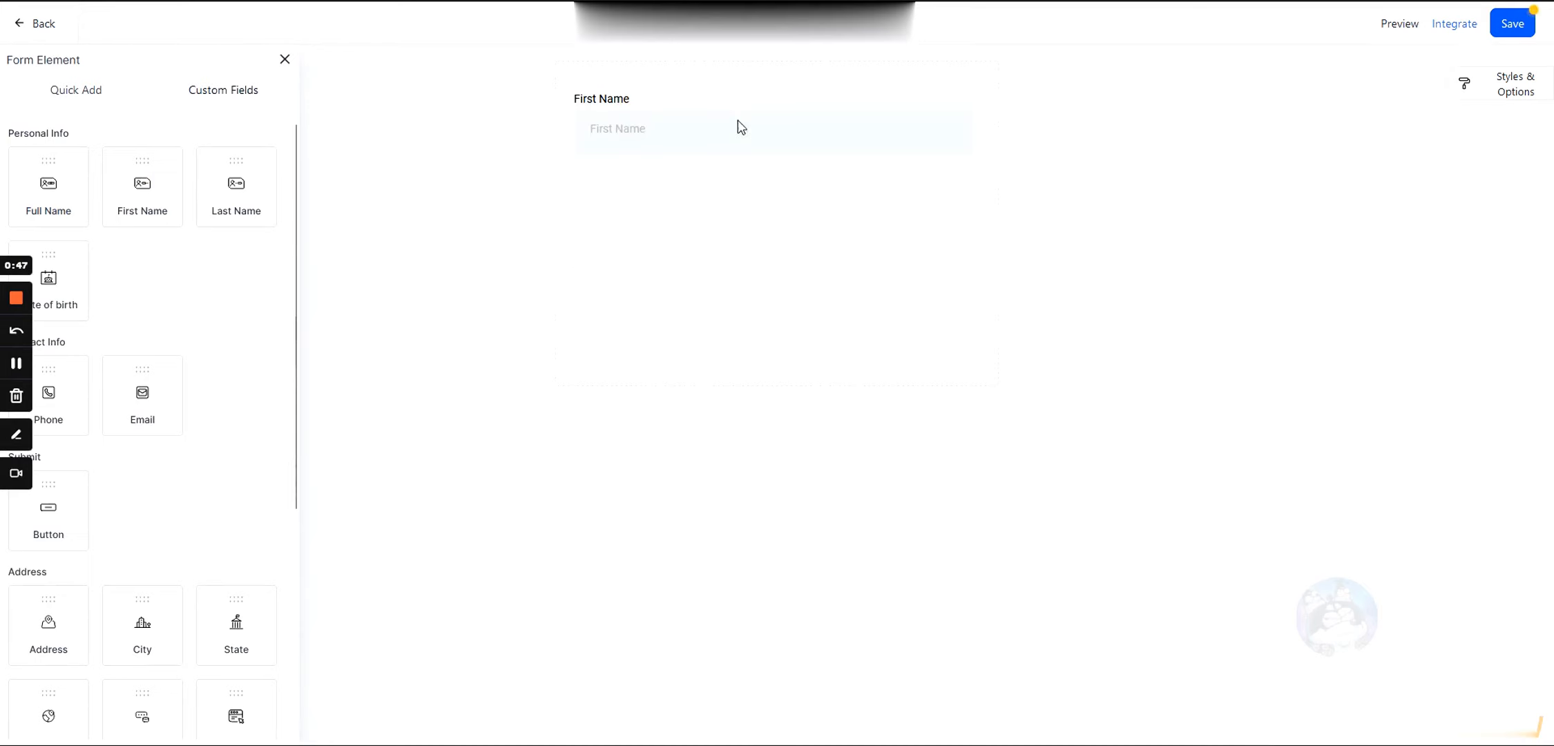
{"action": "left_click_drag", "start_coordinate": [233, 181], "coordinate": [623, 217]}
{"action": "left_click_drag", "start_coordinate": [84, 366], "coordinate": [625, 207]}
{"action": "left_click_drag", "start_coordinate": [115, 391], "coordinate": [594, 293]}
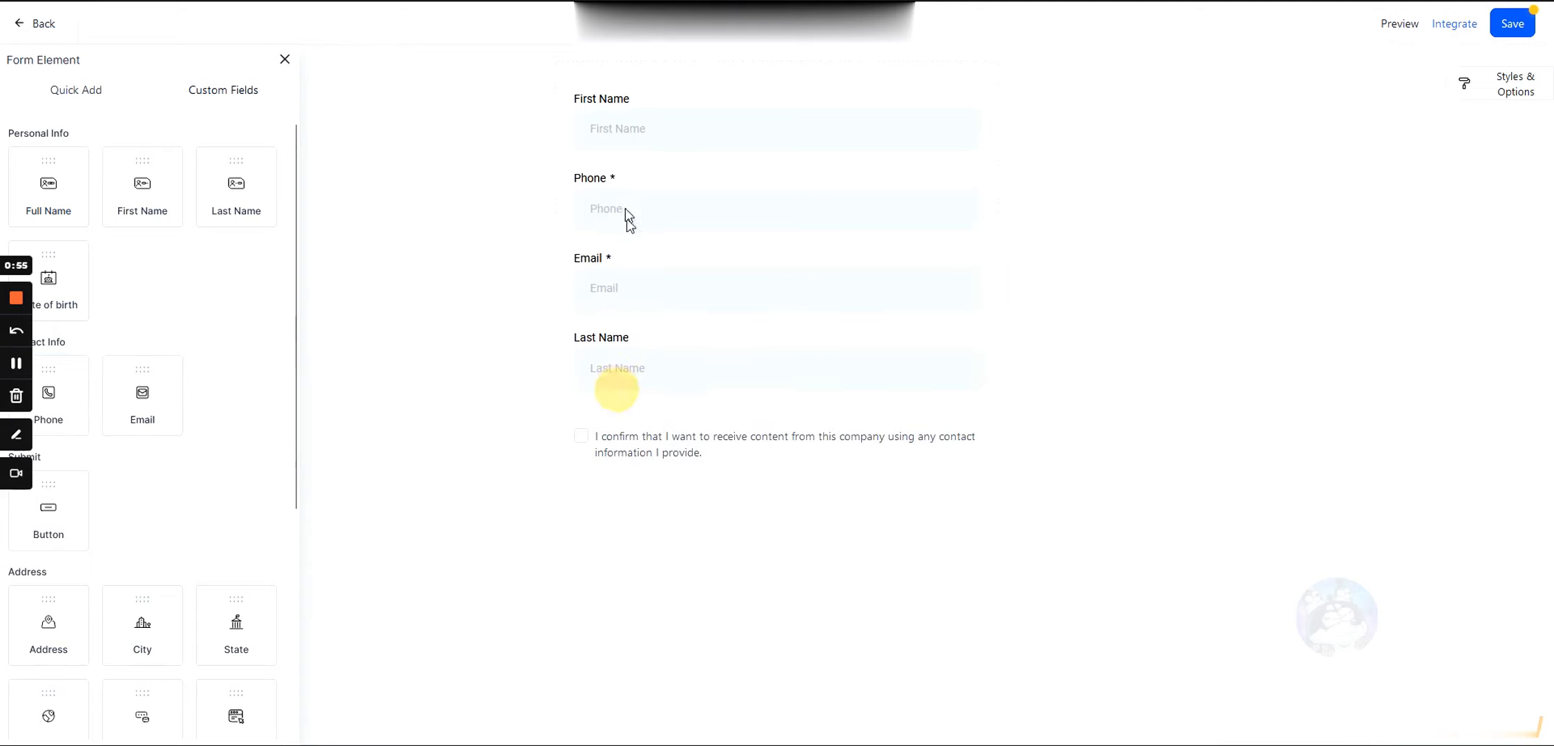
{"action": "left_click", "coordinate": [607, 196]}
{"action": "left_click_drag", "start_coordinate": [608, 197], "coordinate": [615, 341]}
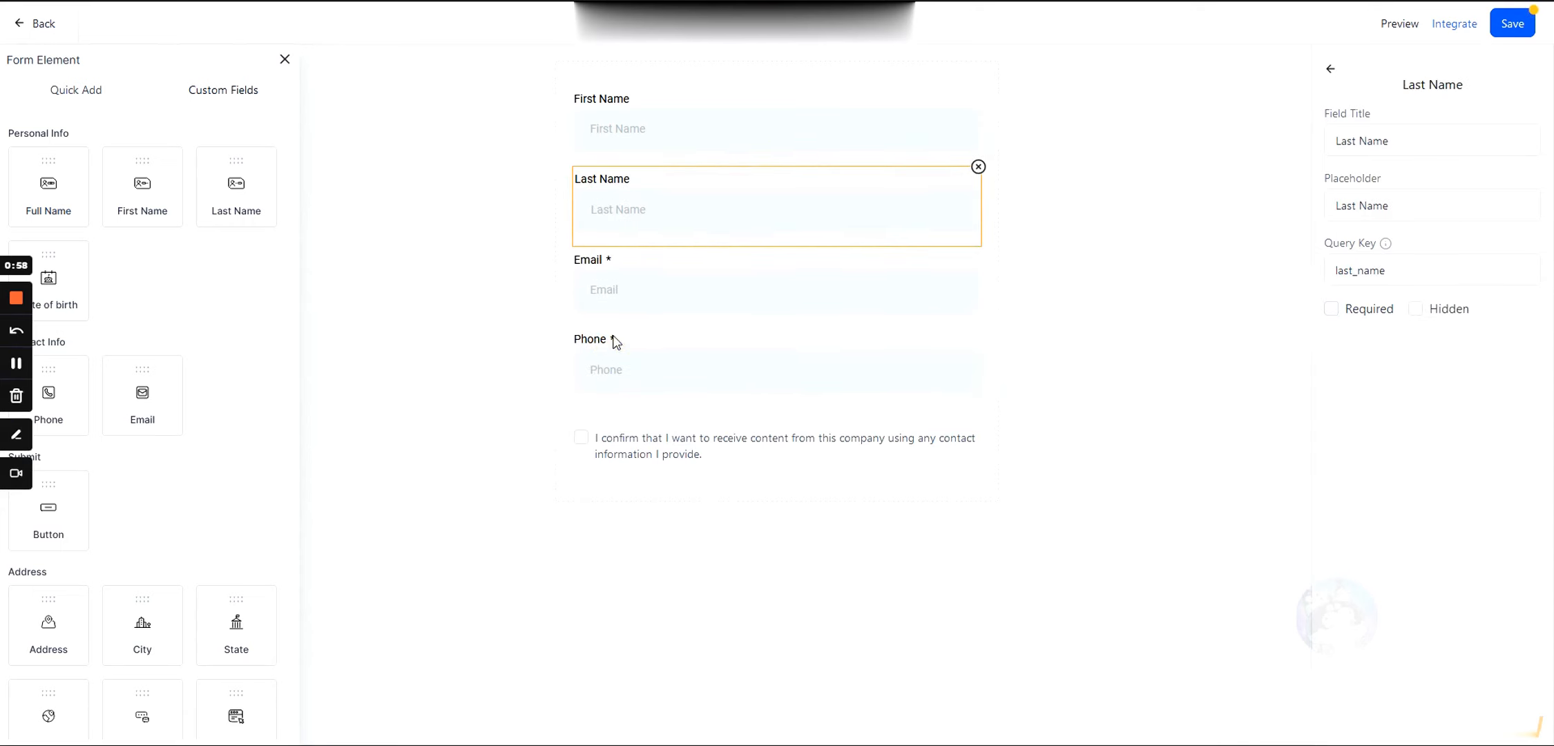
Review the settings of the Email, Phone, Last Name and First Name fields and the available quick-add elements.
{"action": "left_click", "coordinate": [598, 265]}
{"action": "left_click", "coordinate": [601, 343]}
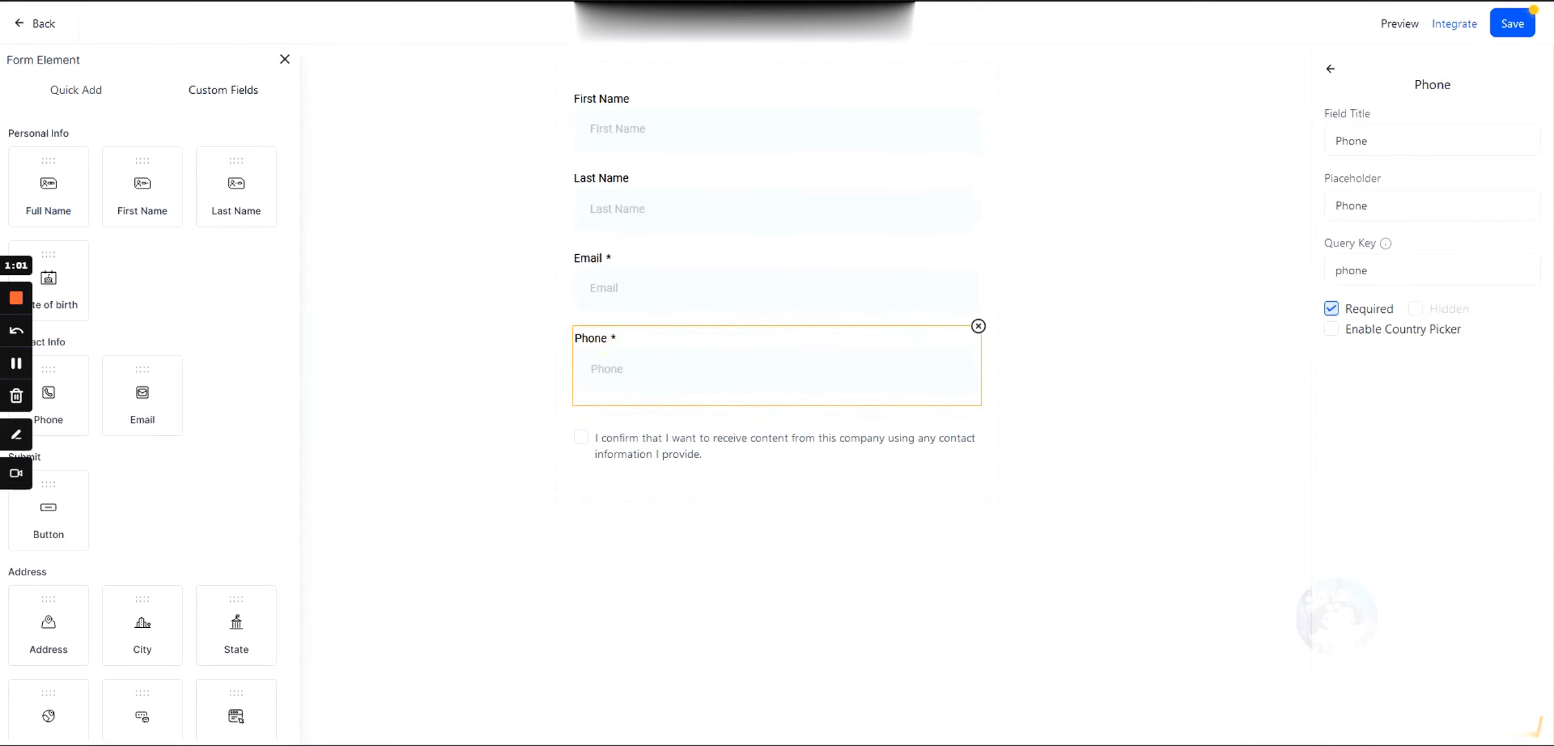
{"action": "left_click", "coordinate": [611, 176]}
{"action": "left_click", "coordinate": [608, 102]}
{"action": "scroll", "coordinate": [207, 415], "scroll_direction": "down", "scroll_amount": 5}
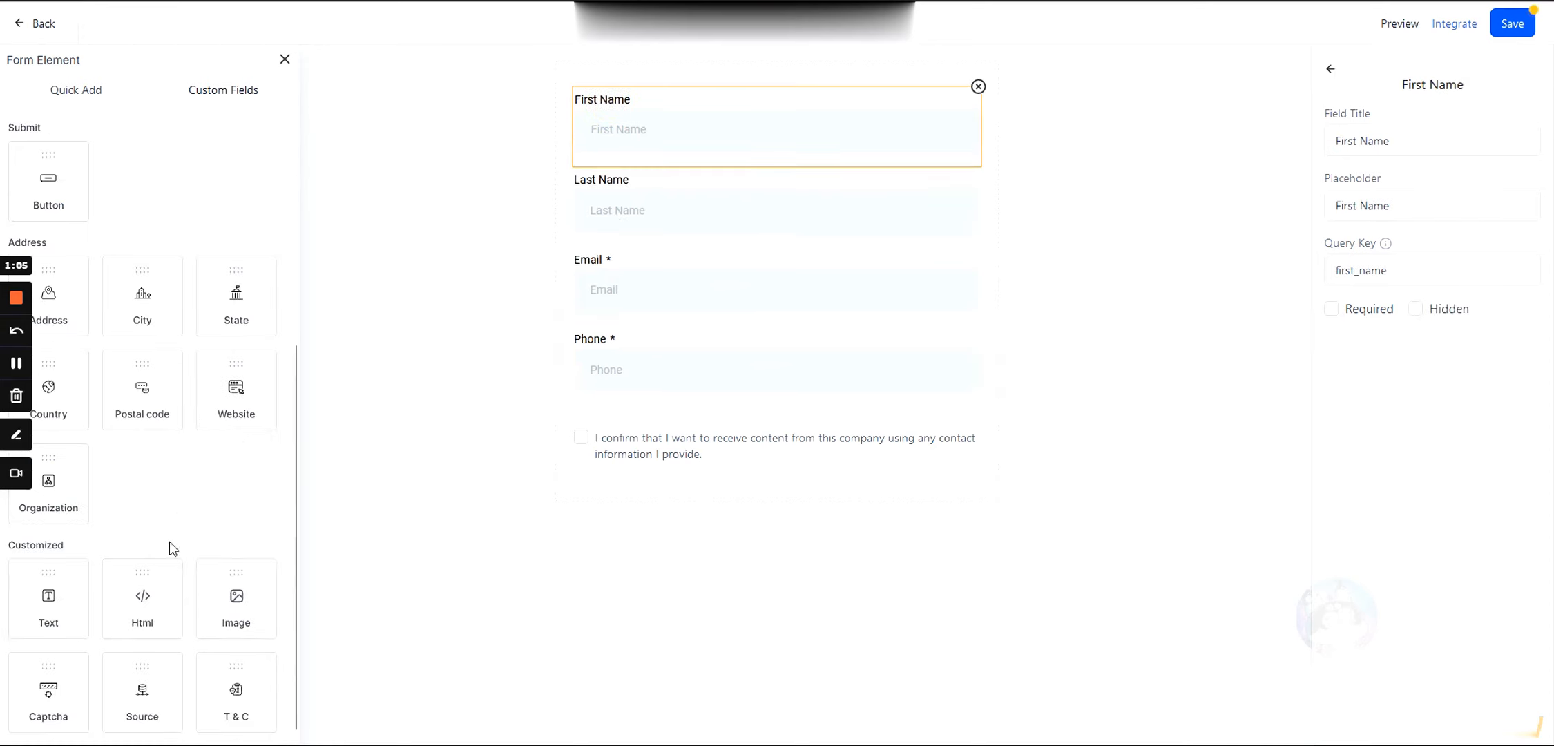
{"action": "scroll", "coordinate": [159, 561], "scroll_direction": "up", "scroll_amount": 5}
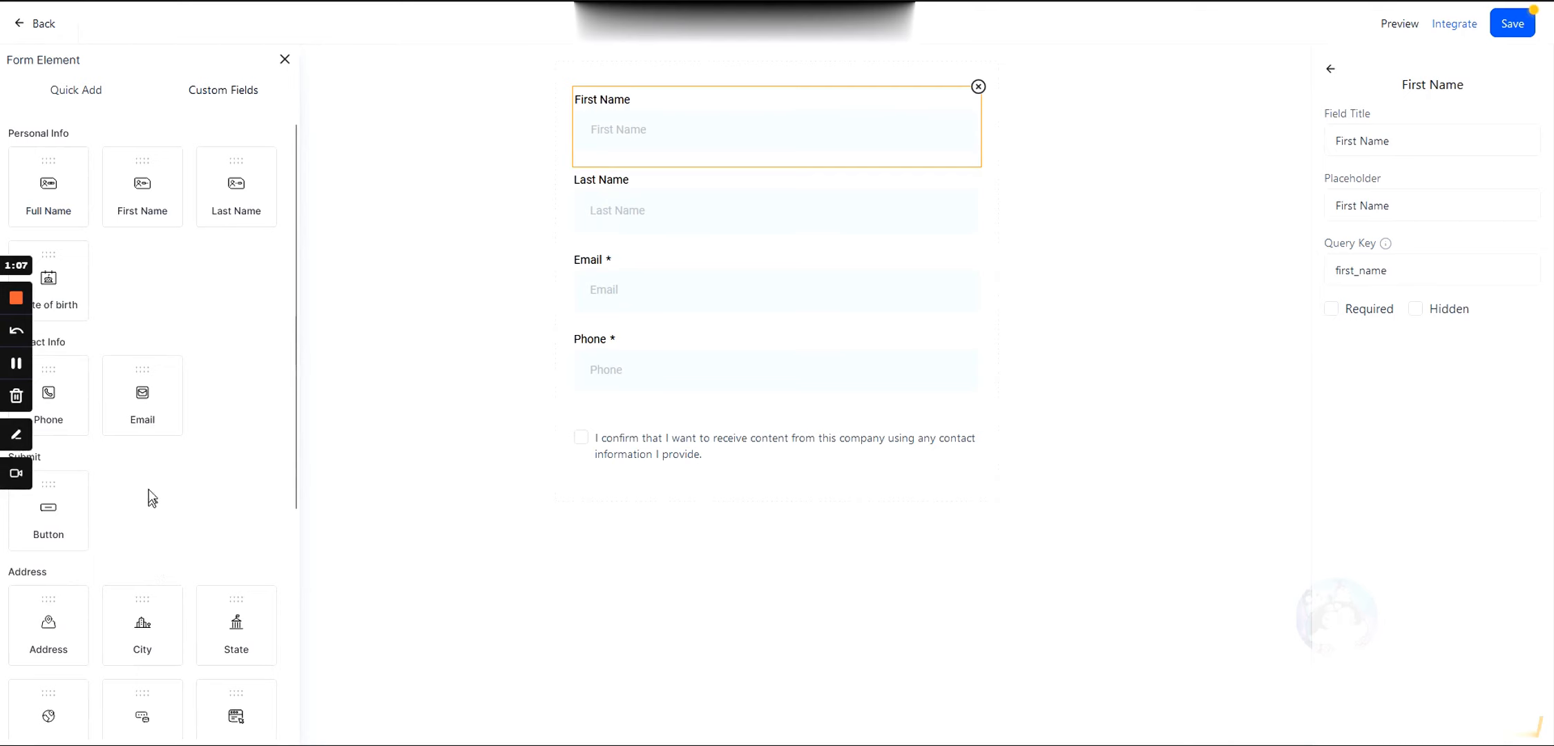
{"action": "left_click", "coordinate": [615, 345]}
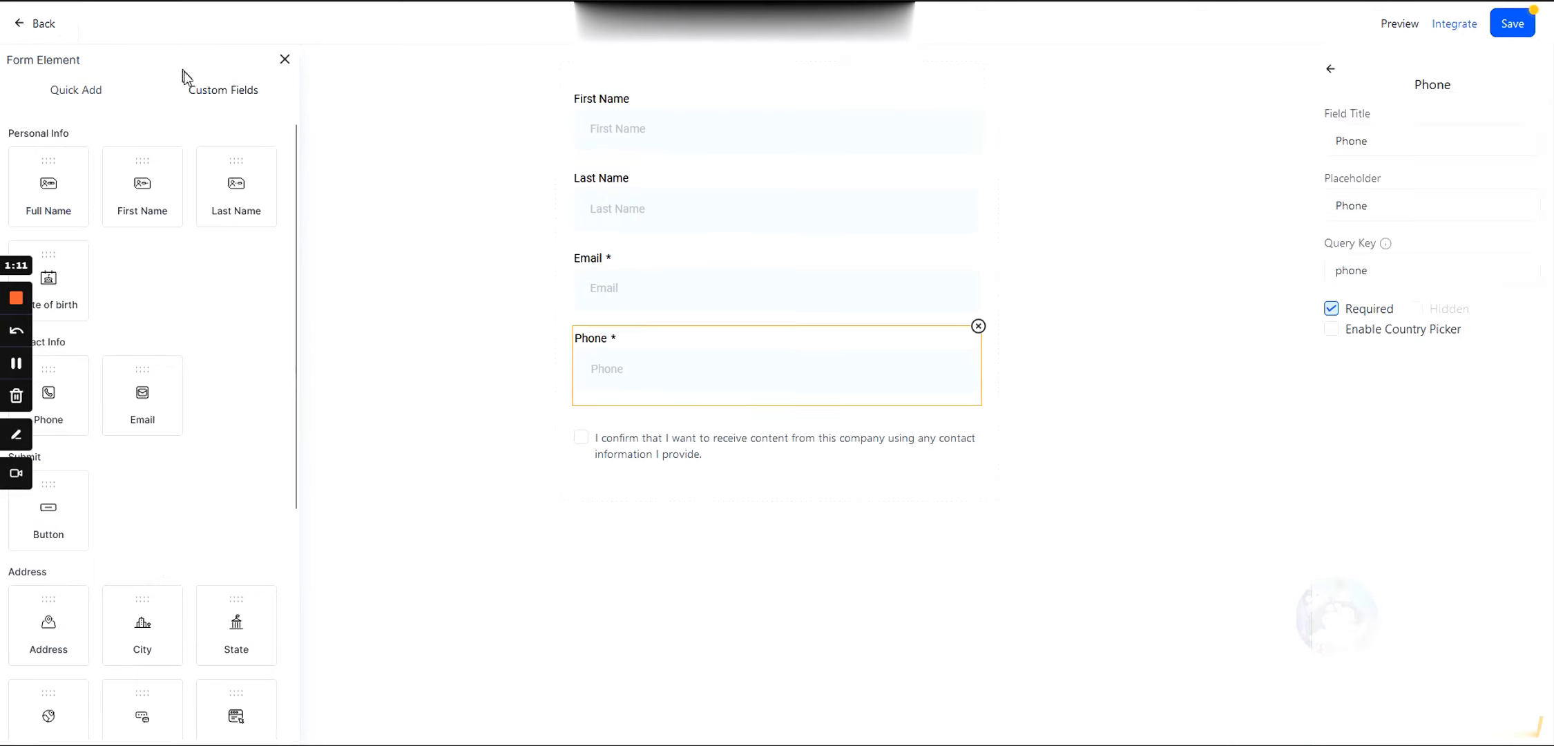
Start a new custom field for the form, using the Single Line text input type.
{"action": "left_click", "coordinate": [207, 88]}
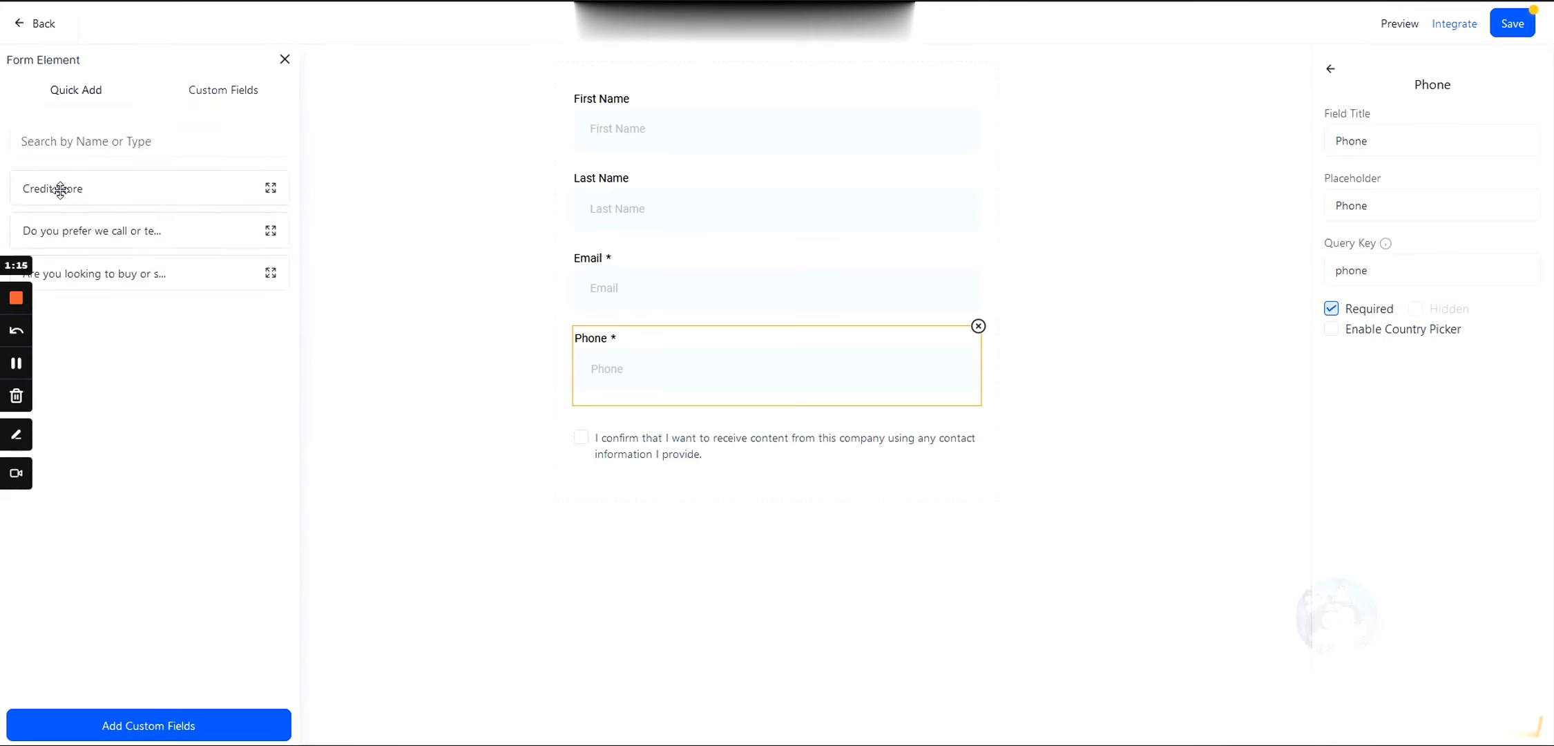
{"action": "left_click", "coordinate": [147, 726]}
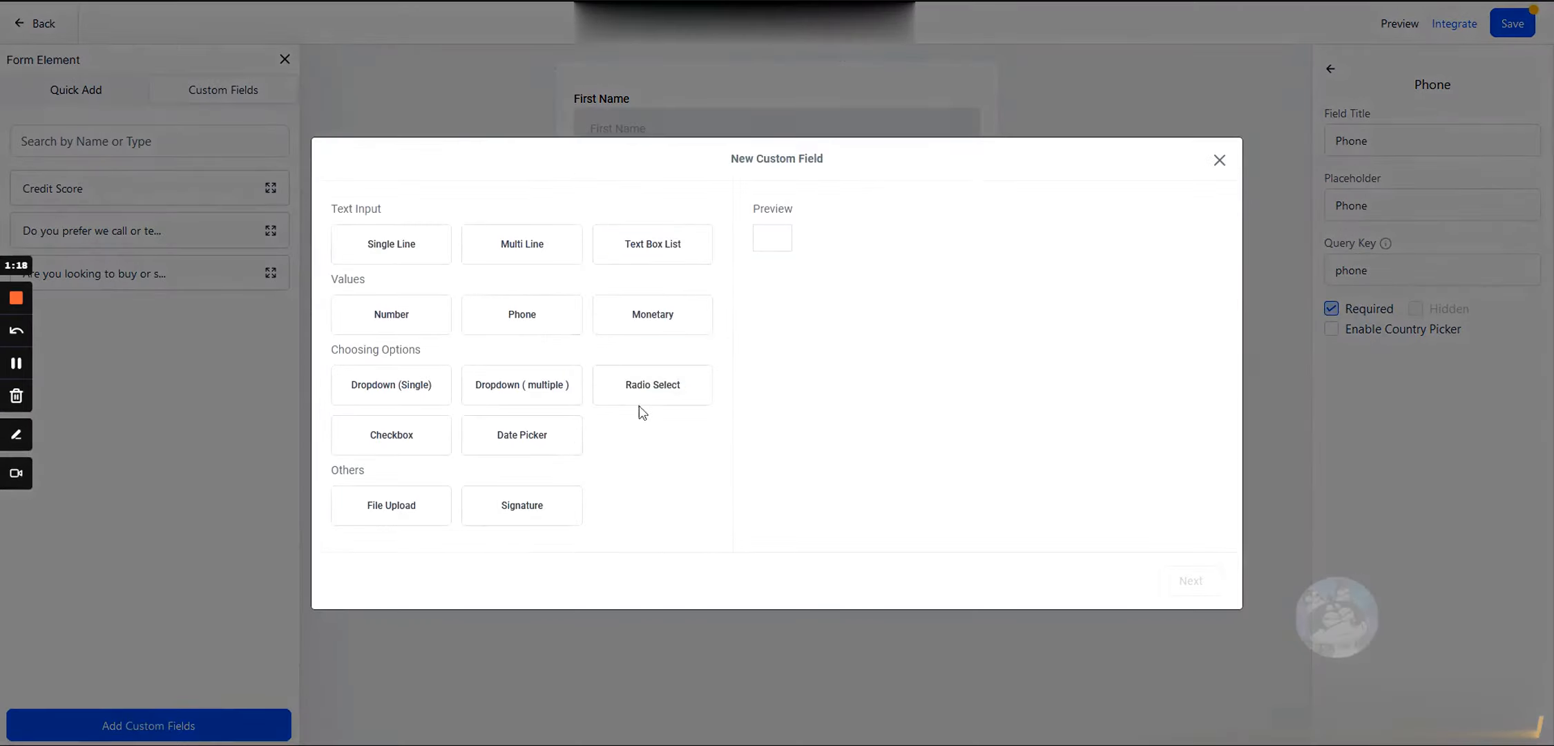
{"action": "left_click", "coordinate": [387, 252]}
{"action": "left_click", "coordinate": [387, 384]}
{"action": "left_click", "coordinate": [428, 255]}
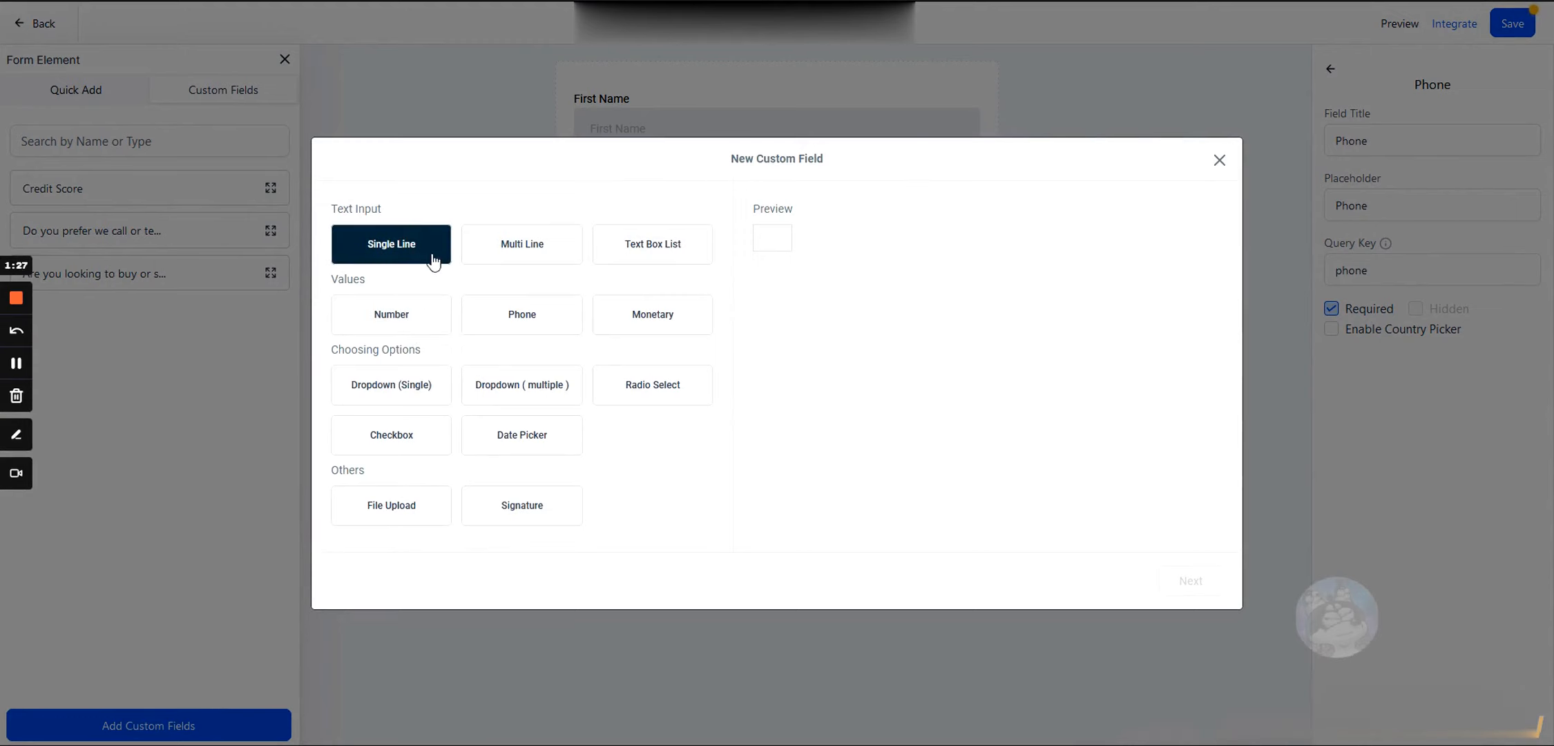
{"action": "left_click", "coordinate": [387, 266]}
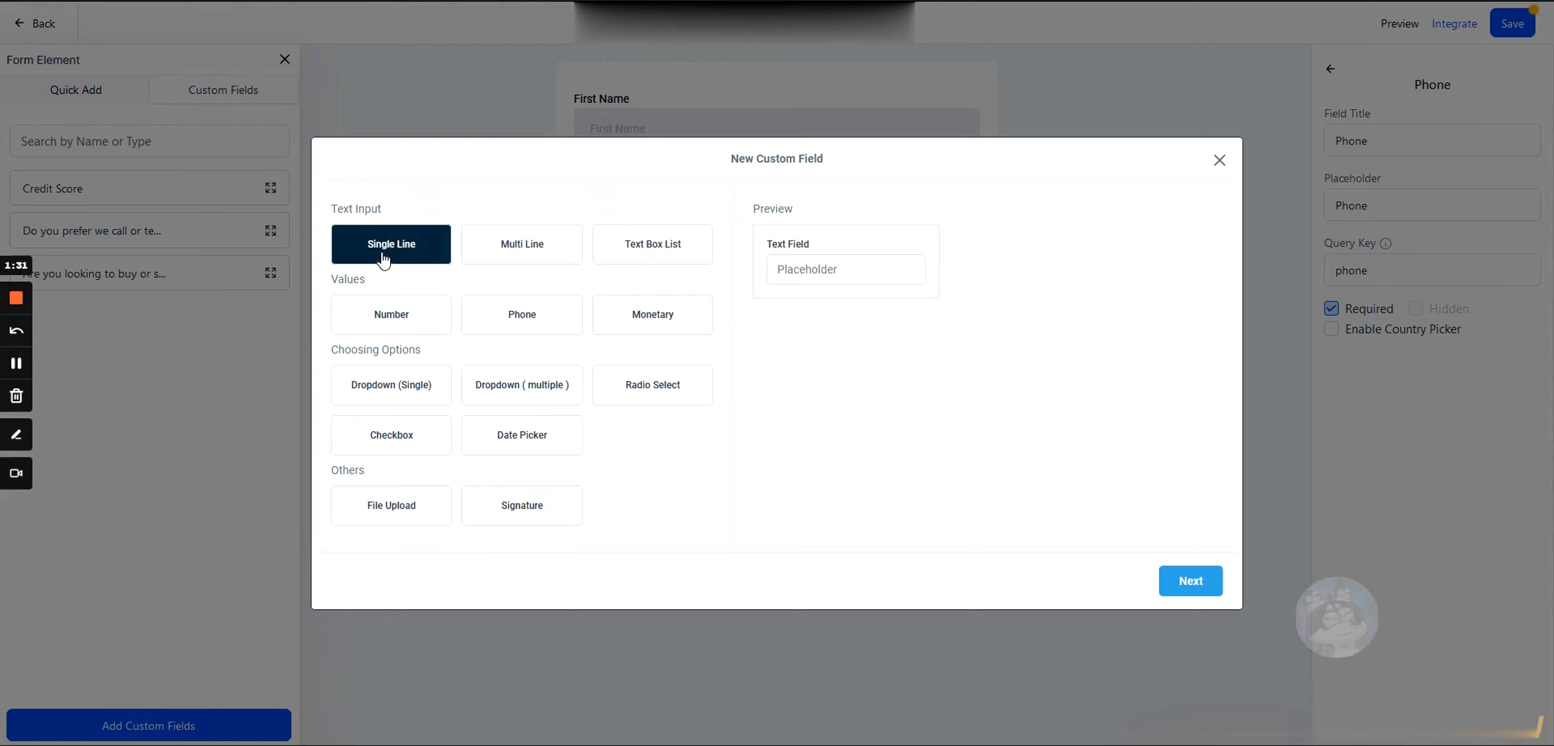
{"action": "left_click", "coordinate": [1186, 582]}
Name the new custom field Estimated Home Value.
{"action": "left_click", "coordinate": [403, 332]}
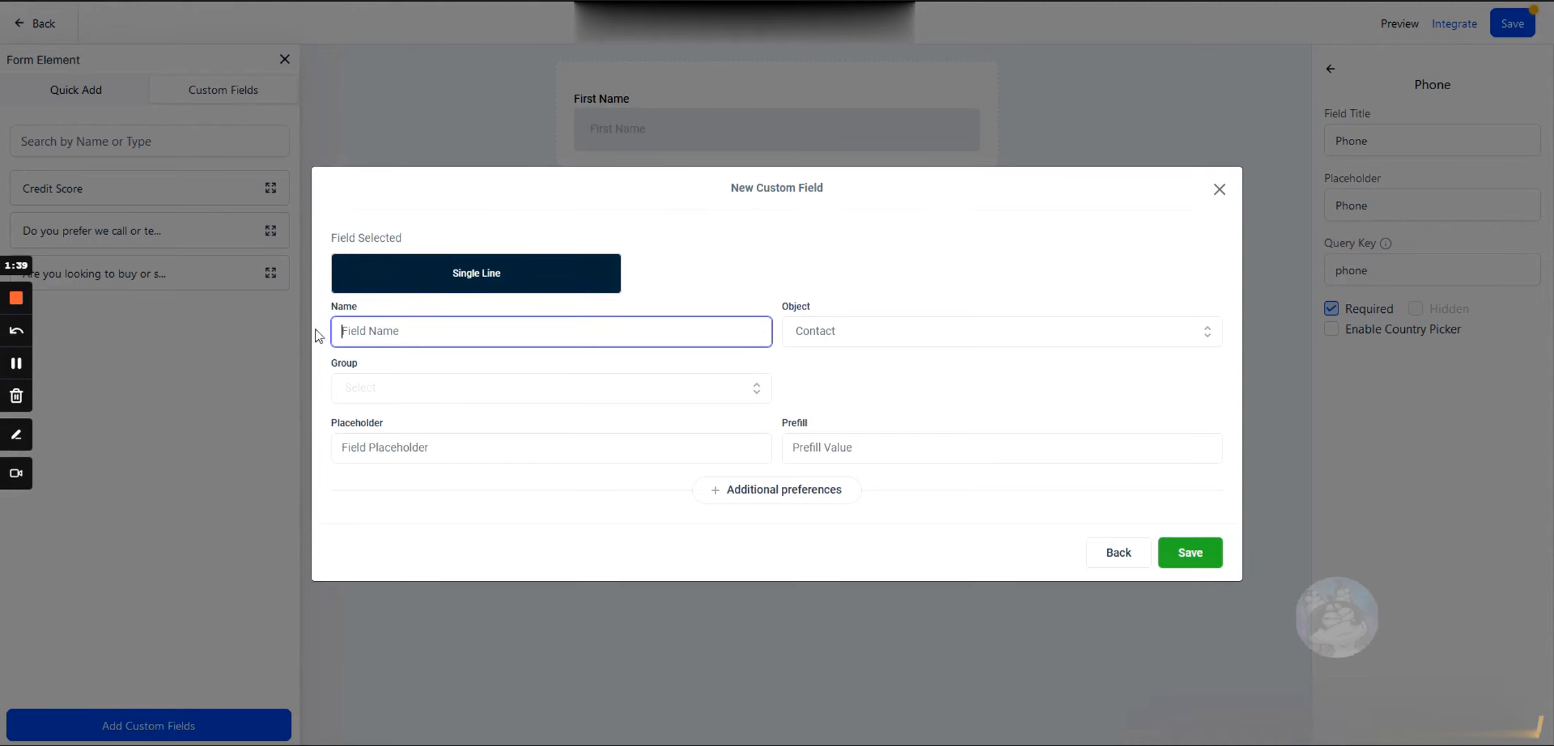
{"action": "left_click", "coordinate": [357, 328]}
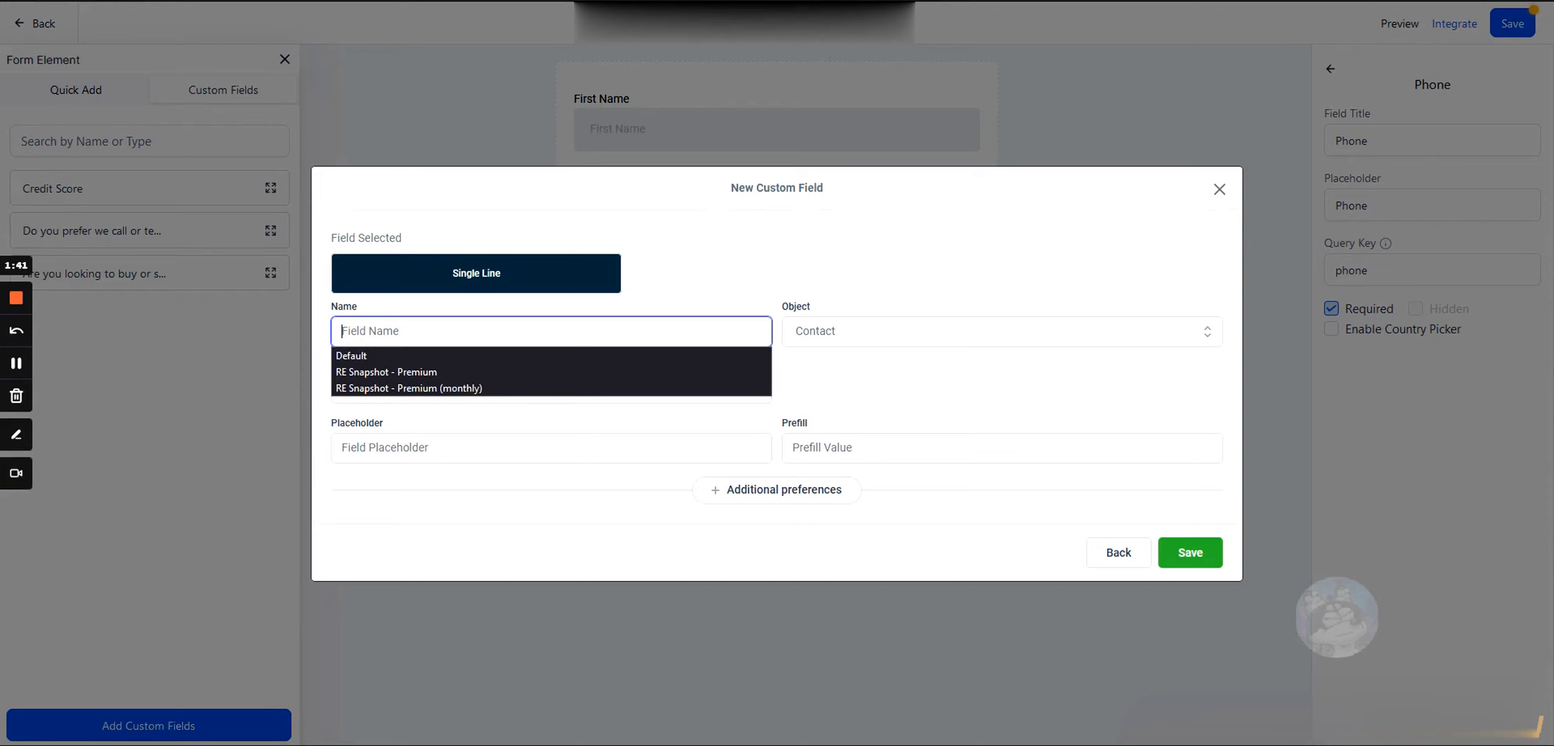
{"action": "type", "text": "Home V"}
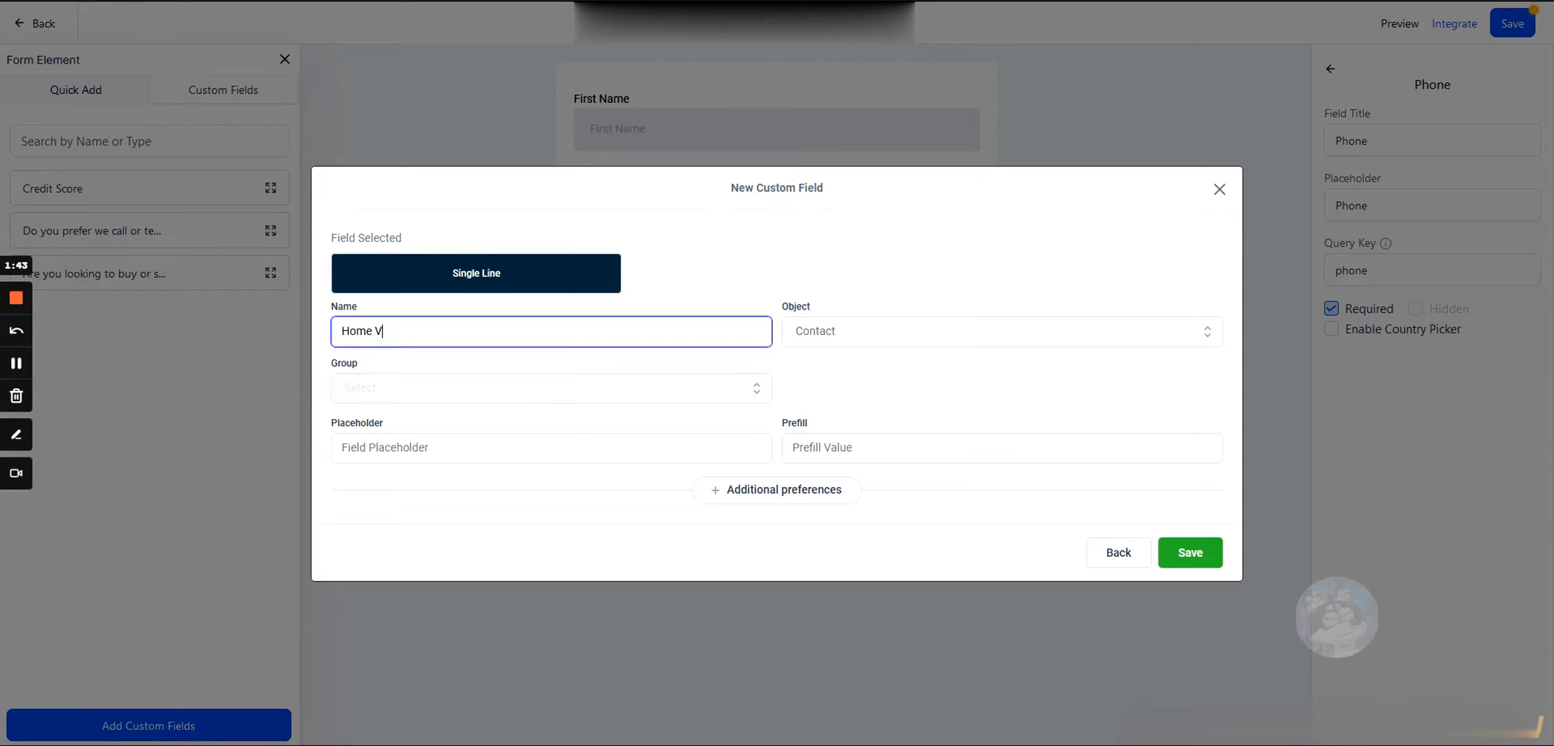
{"action": "type", "text": "alue"}
{"action": "left_click", "coordinate": [341, 331]}
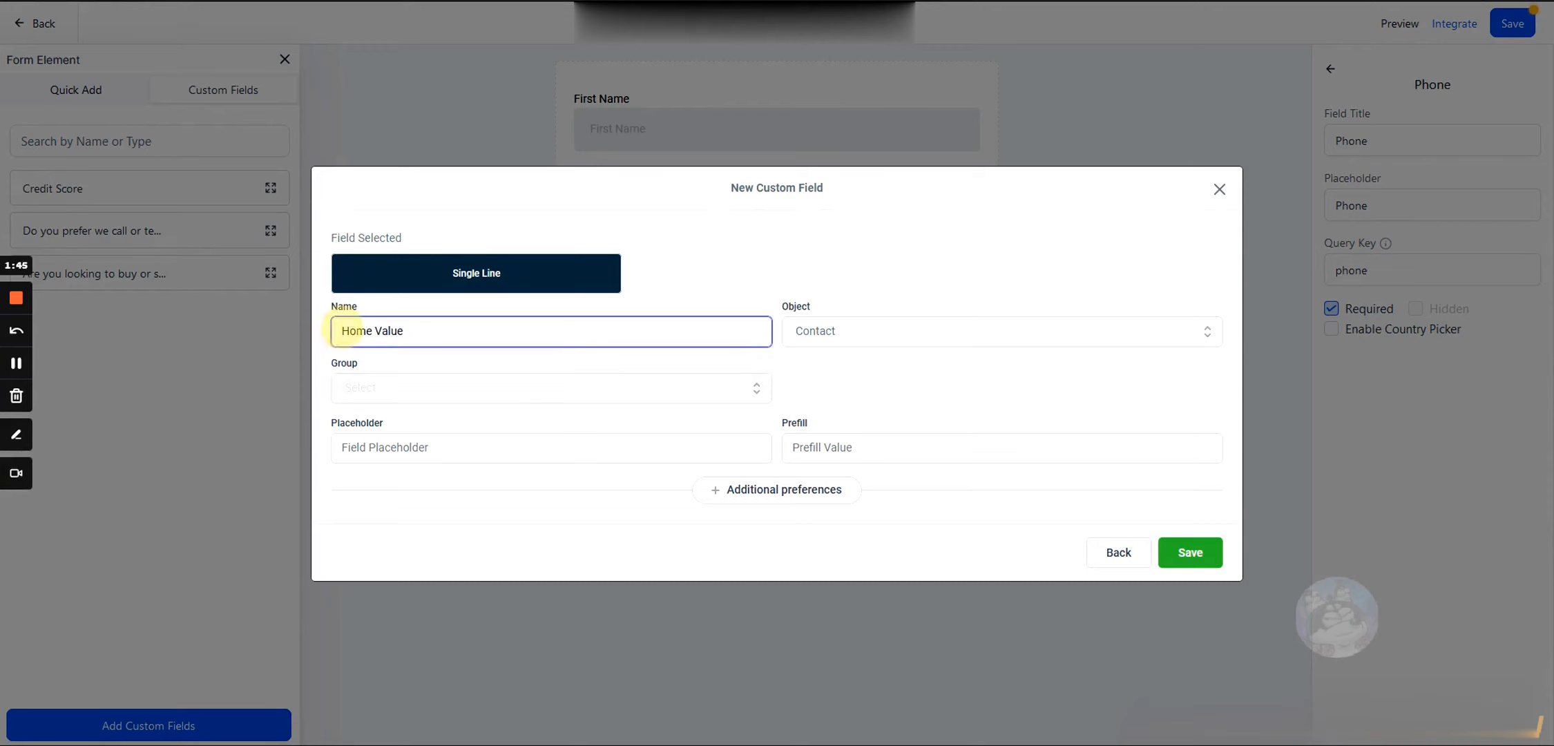
{"action": "type", "text": "Estimated"}
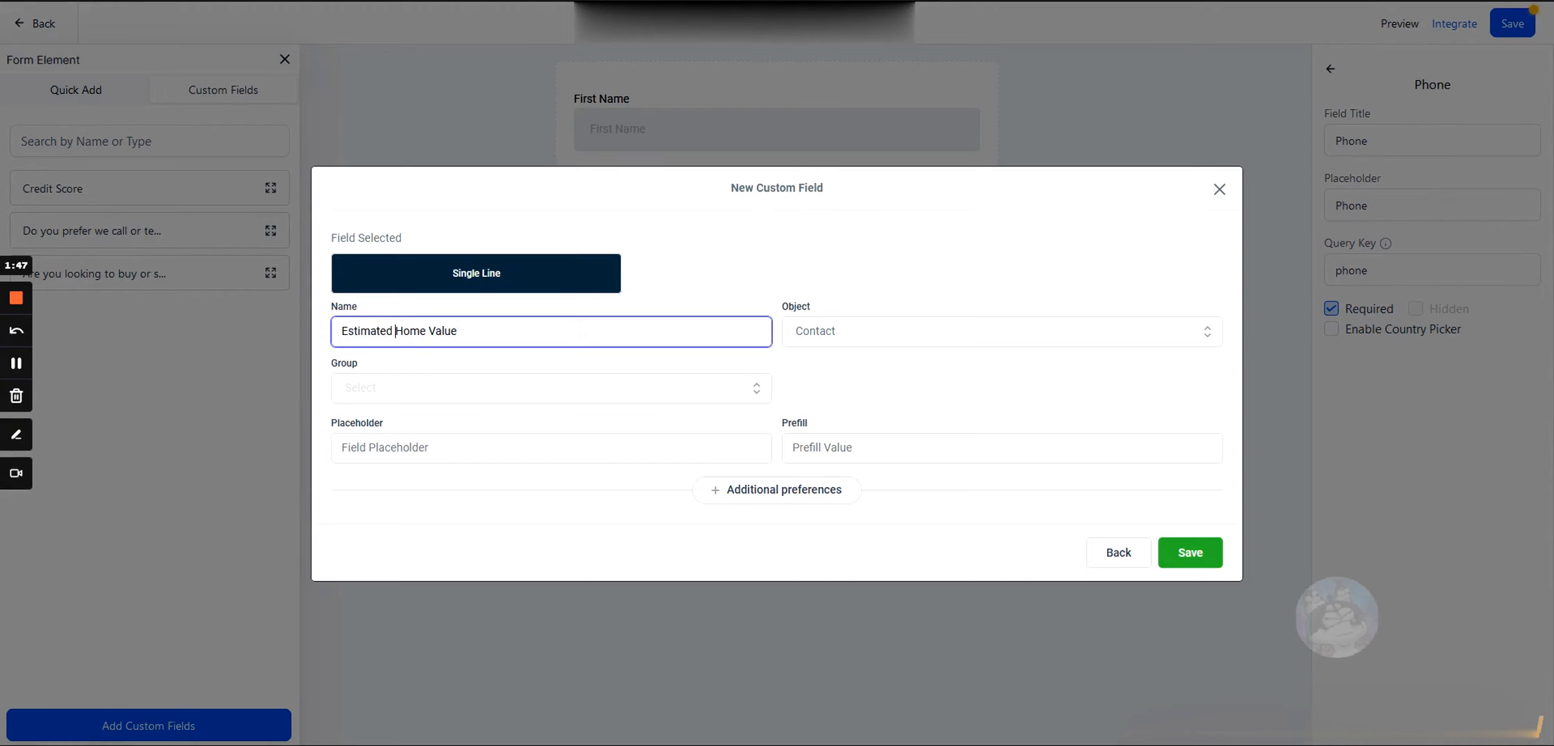
Assign the custom field to the Contact object and the Additional Info group.
{"action": "left_click", "coordinate": [392, 376]}
{"action": "left_click", "coordinate": [855, 321]}
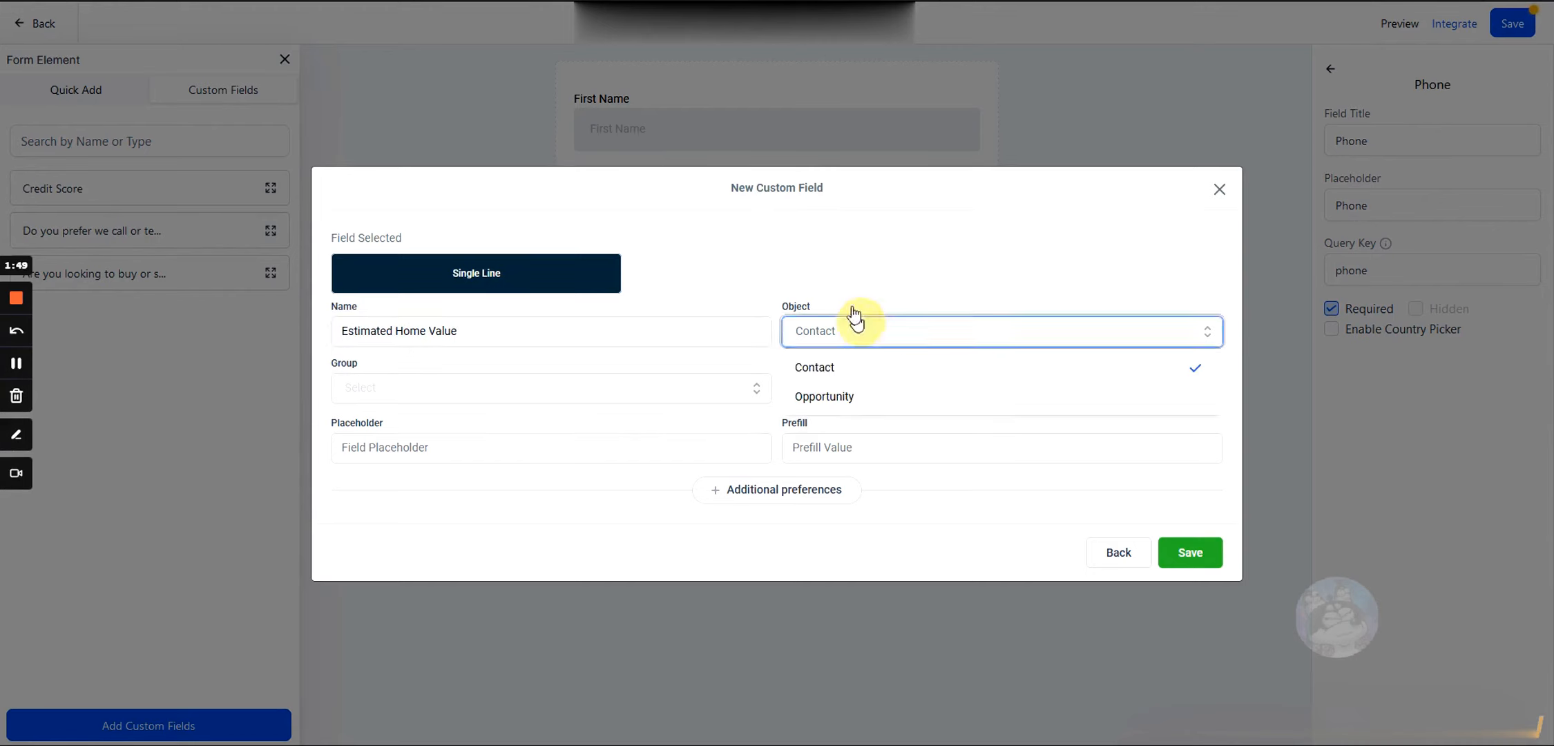
{"action": "left_click", "coordinate": [815, 379]}
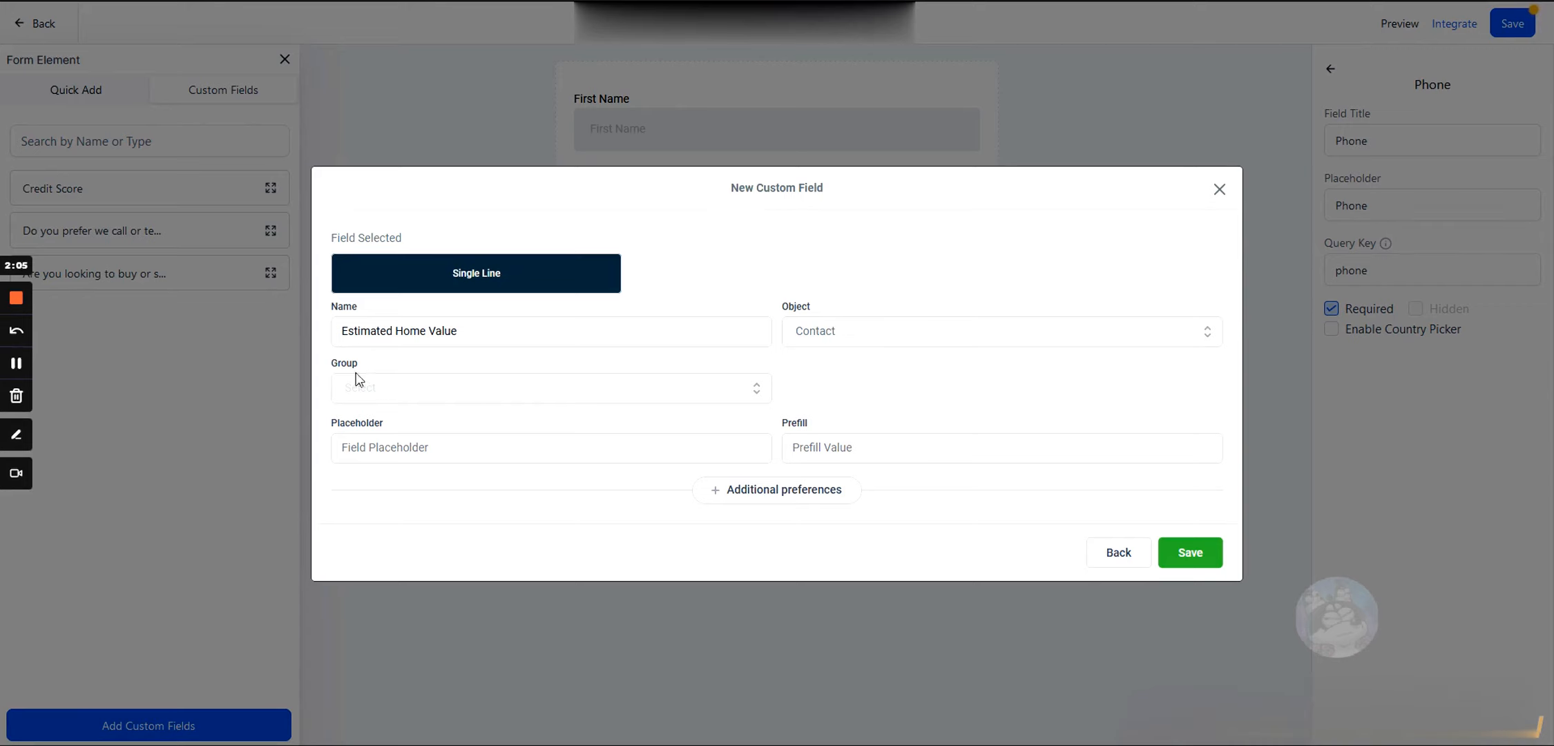
{"action": "left_click", "coordinate": [373, 395]}
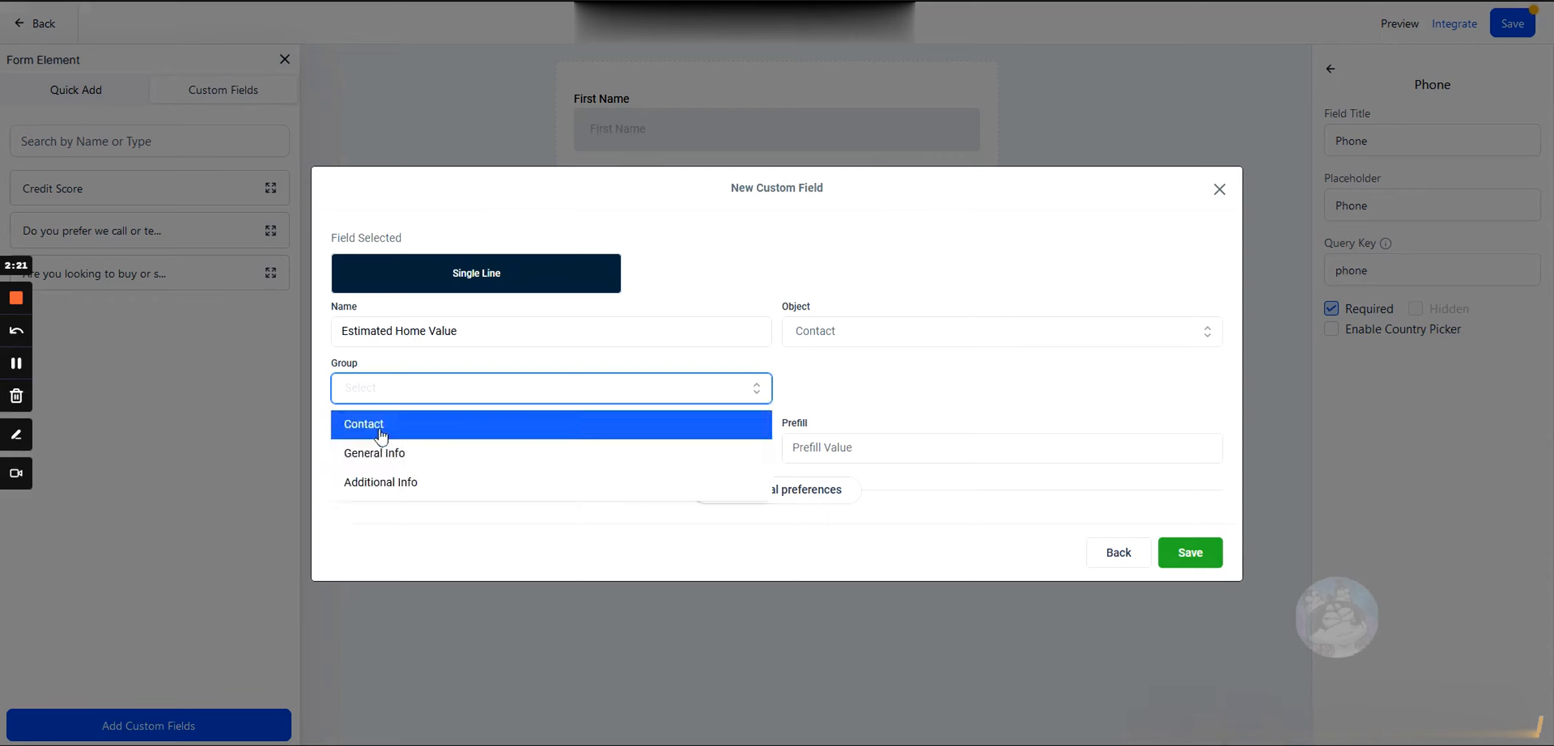
{"action": "left_click", "coordinate": [371, 489]}
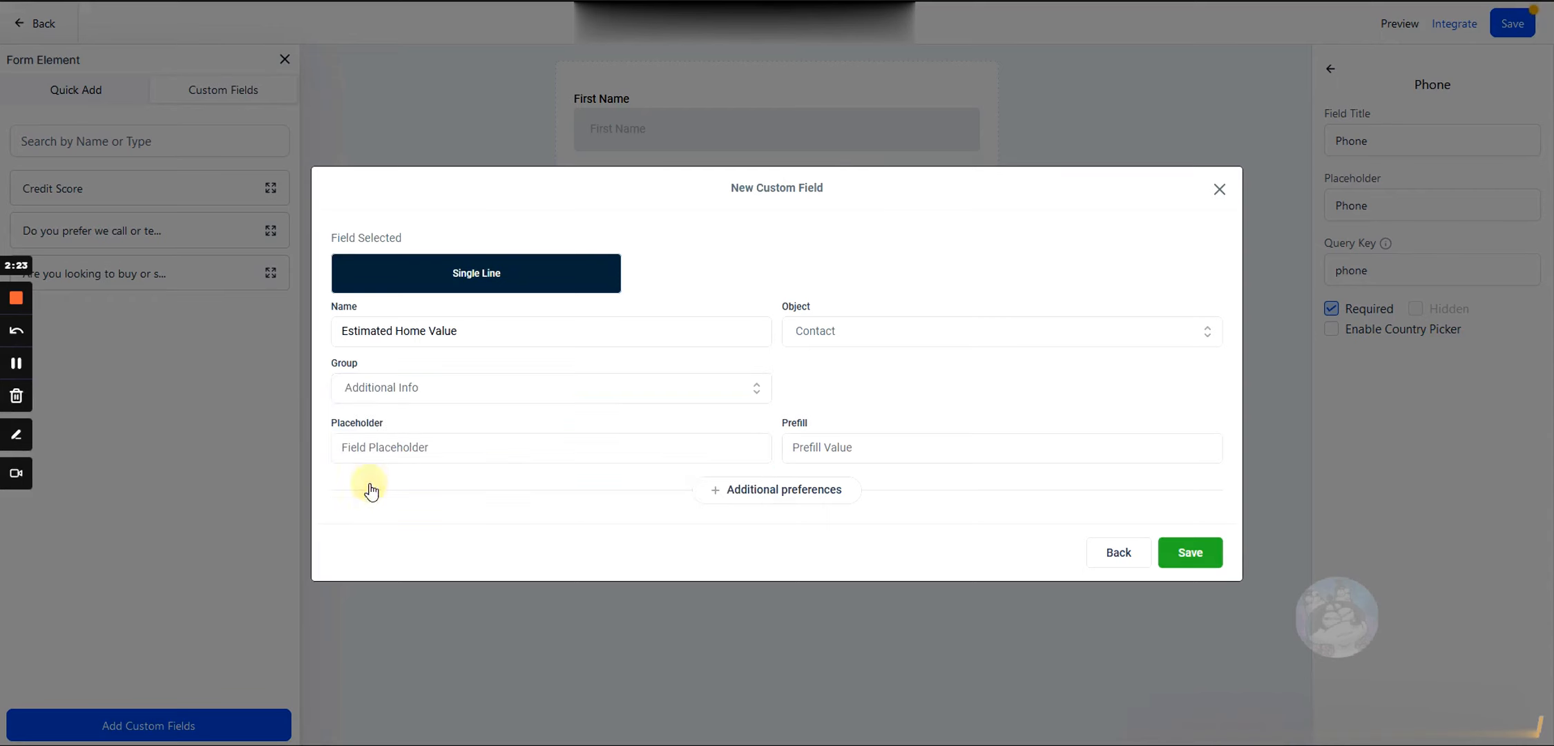
Set the custom field's placeholder to 300,000-3,000,000.
{"action": "left_click", "coordinate": [377, 448]}
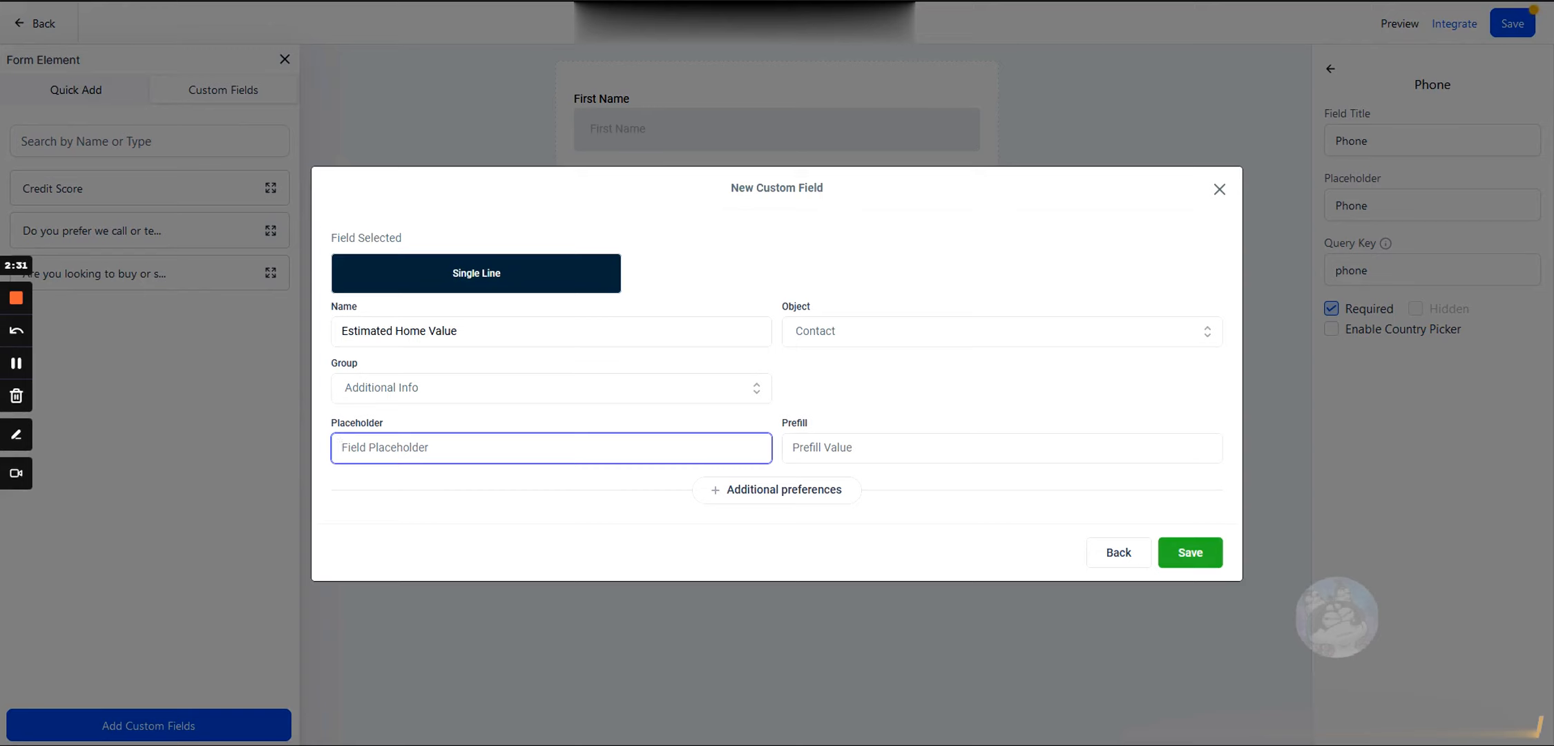
{"action": "type", "text": "300"}
{"action": "type", "text": ","}
{"action": "left_click", "coordinate": [359, 447]}
{"action": "type", "text": ",000"}
{"action": "key", "text": "Delete"}
{"action": "left_click", "coordinate": [504, 442]}
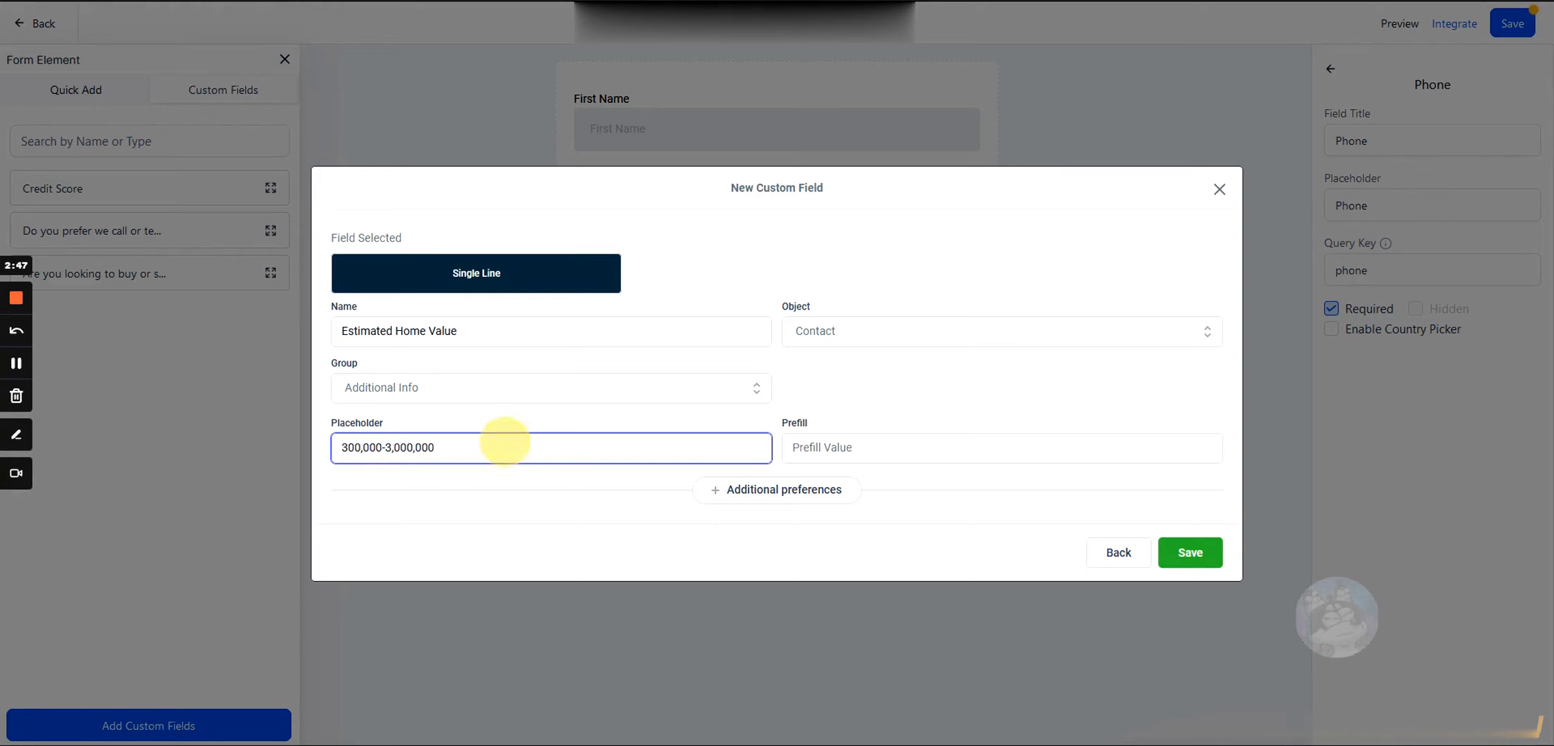
Copy the placeholder text 300,000-3,000,000 into the custom field's prefill value.
{"action": "left_click", "coordinate": [871, 444]}
{"action": "left_click_drag", "start_coordinate": [456, 450], "coordinate": [334, 447]}
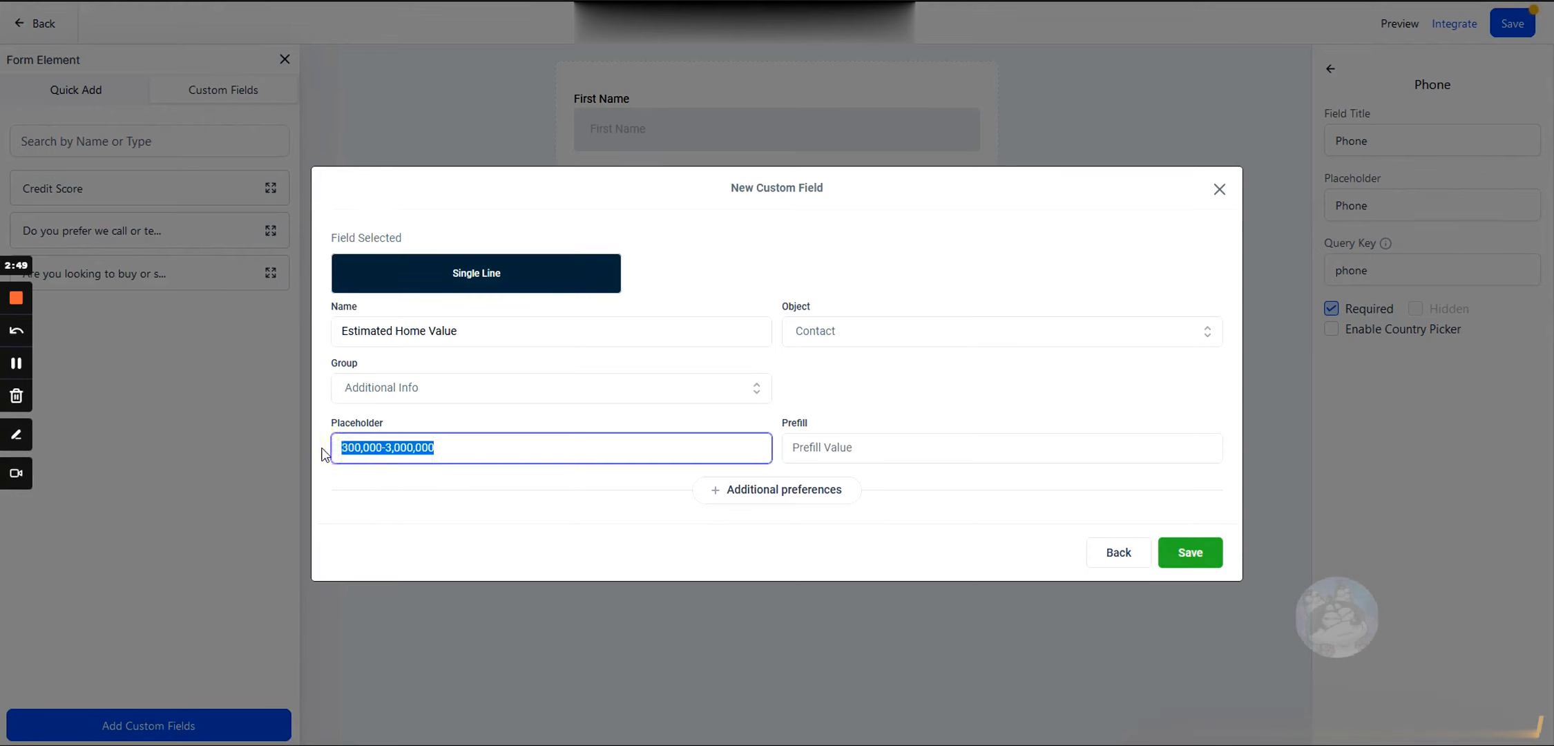
{"action": "key", "text": "ctrl+c"}
{"action": "left_click", "coordinate": [828, 447]}
{"action": "key", "text": "ctrl+v"}
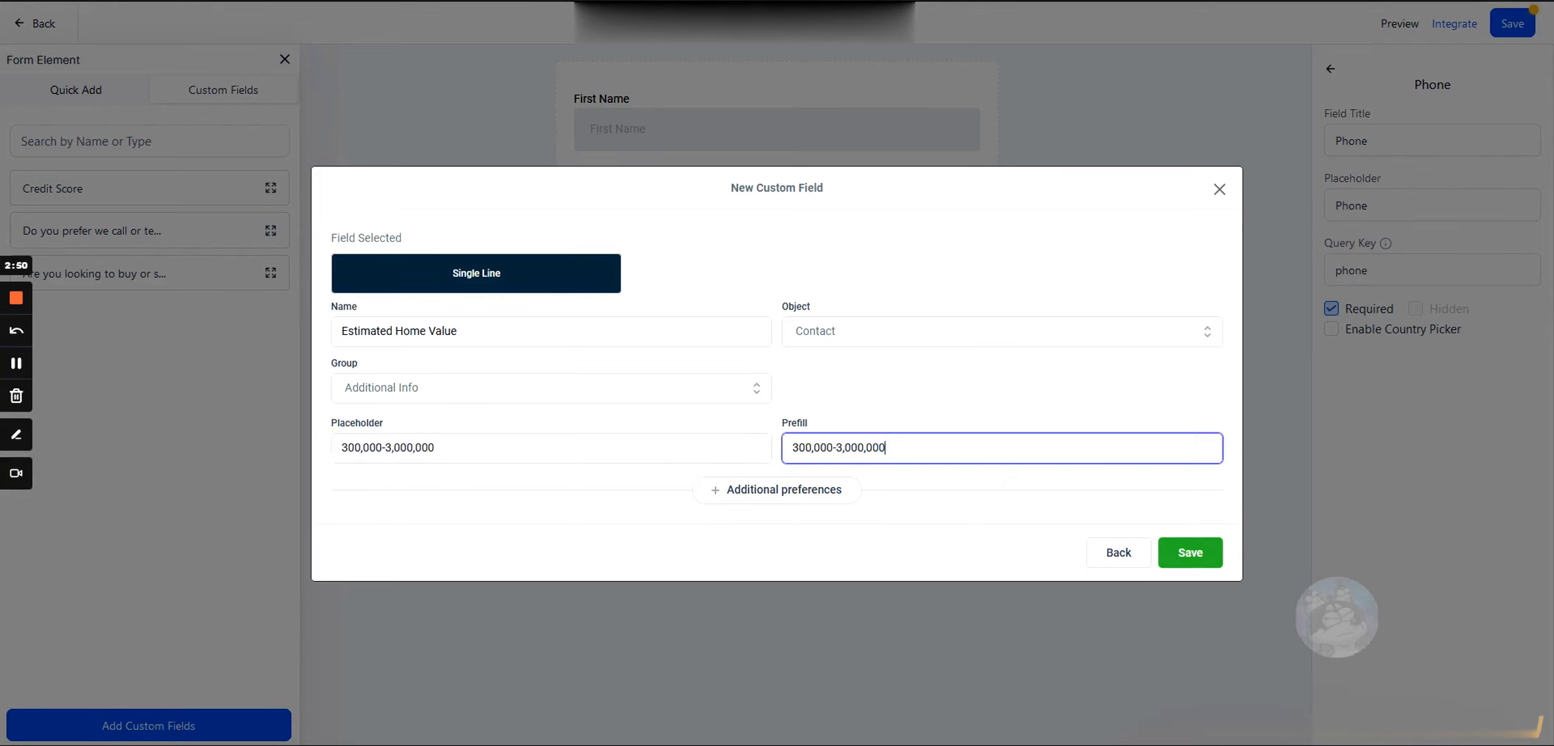
Save the custom field with no description and add it to the form directly below the Phone field.
{"action": "left_click", "coordinate": [777, 497]}
{"action": "left_click", "coordinate": [465, 528]}
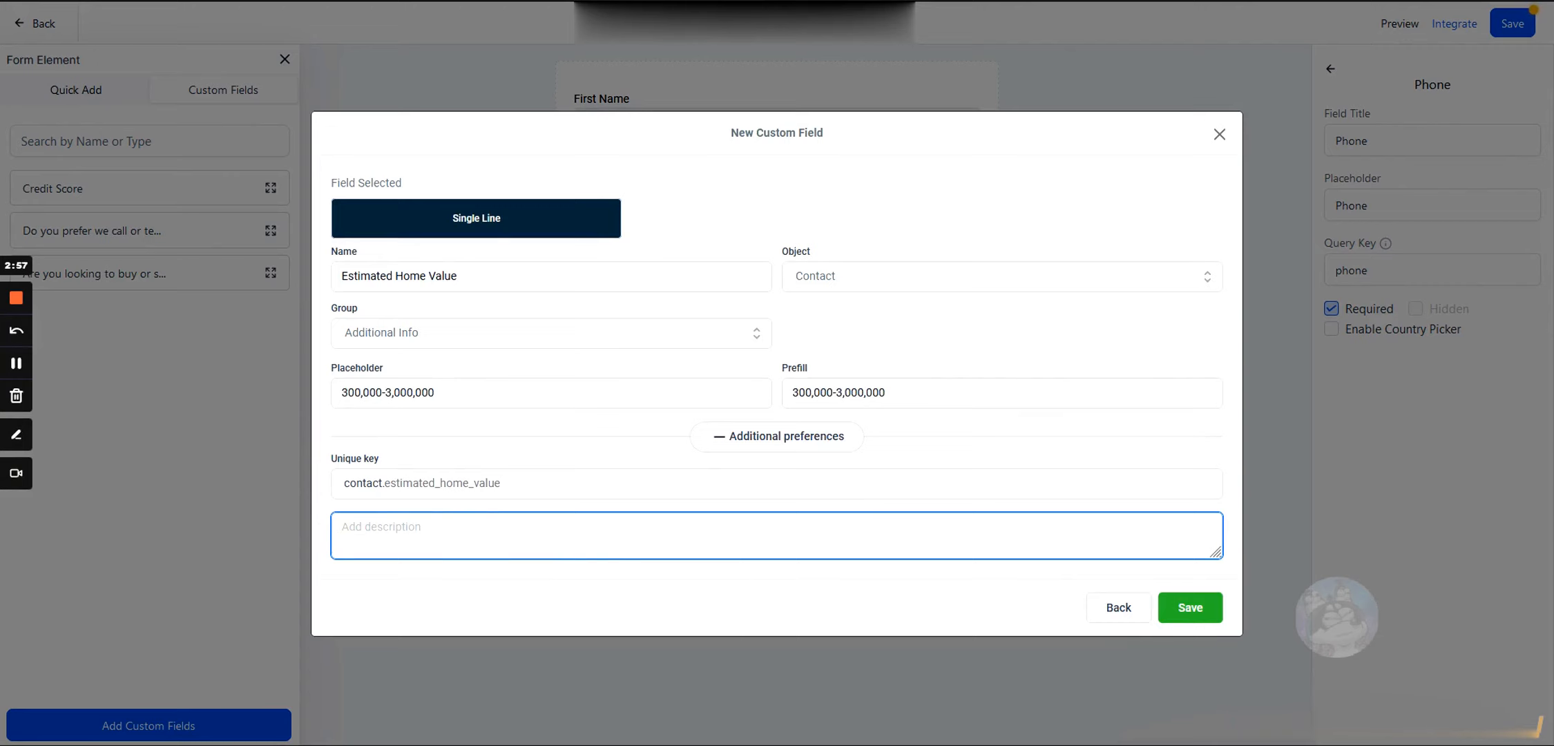
{"action": "left_click", "coordinate": [1190, 609]}
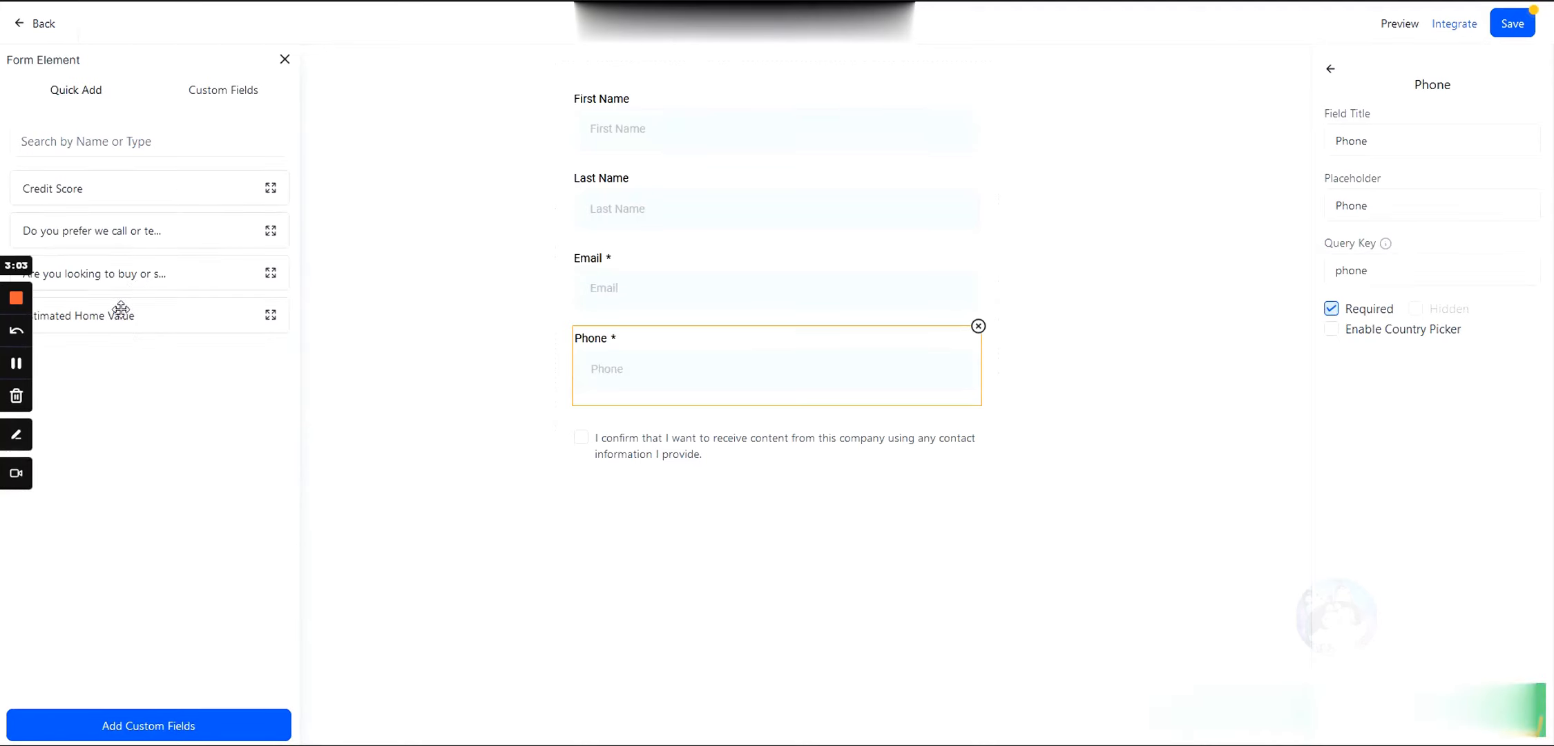
{"action": "left_click_drag", "start_coordinate": [72, 315], "coordinate": [664, 434]}
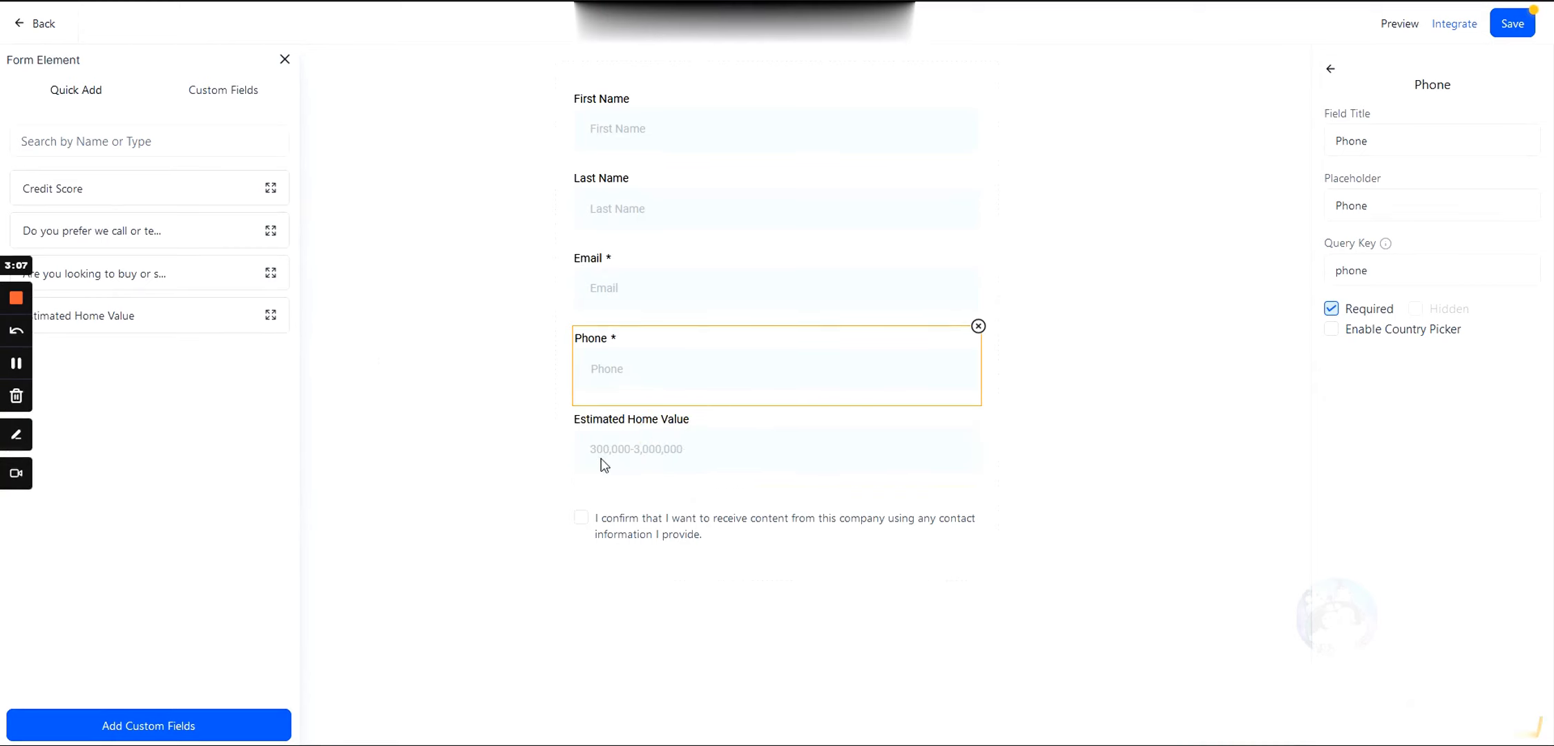
{"action": "left_click", "coordinate": [632, 431]}
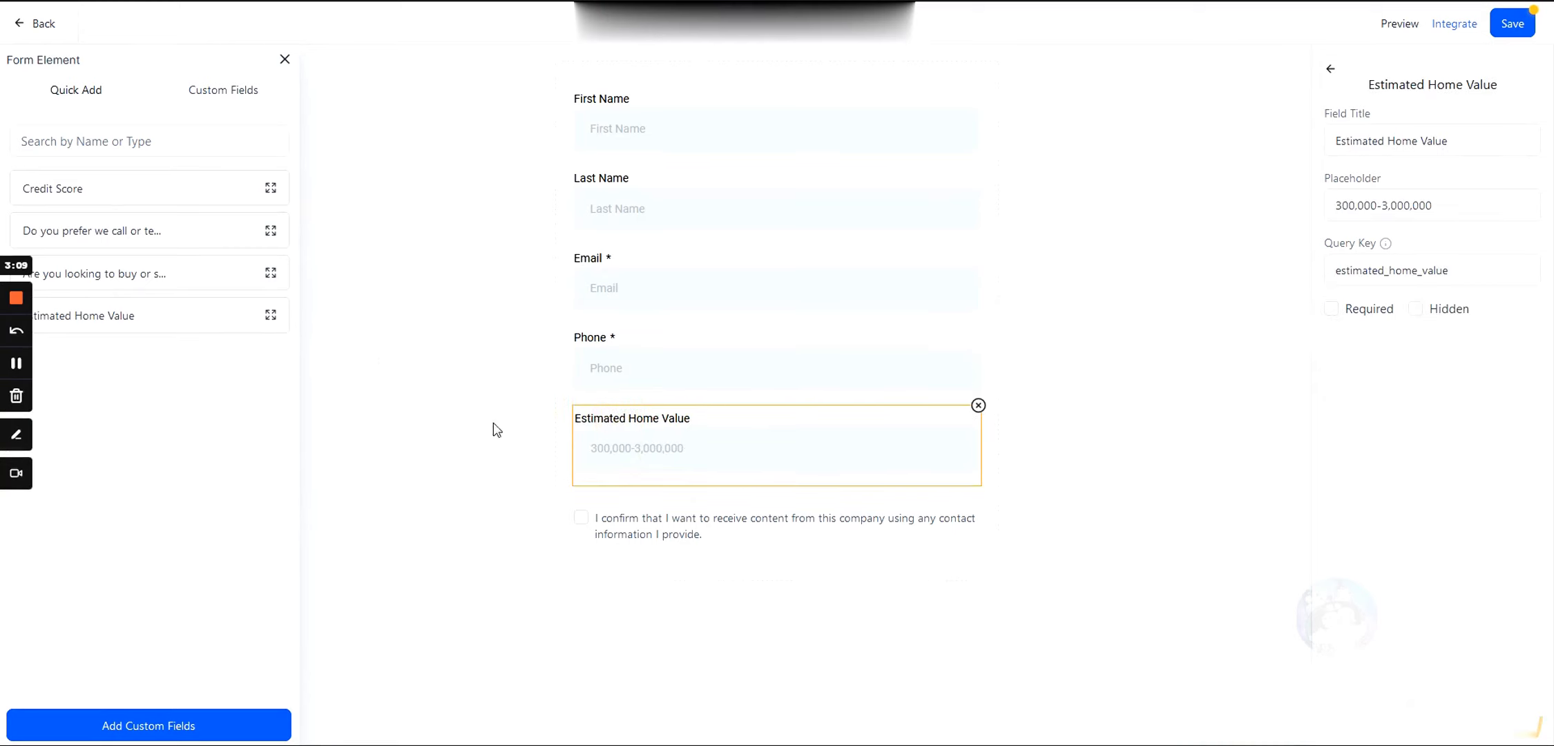
Go through the contact fields' settings and make the Phone field optional.
{"action": "left_click", "coordinate": [611, 101]}
{"action": "left_click", "coordinate": [608, 193]}
{"action": "left_click", "coordinate": [595, 275]}
{"action": "left_click", "coordinate": [598, 338]}
{"action": "left_click", "coordinate": [1331, 309]}
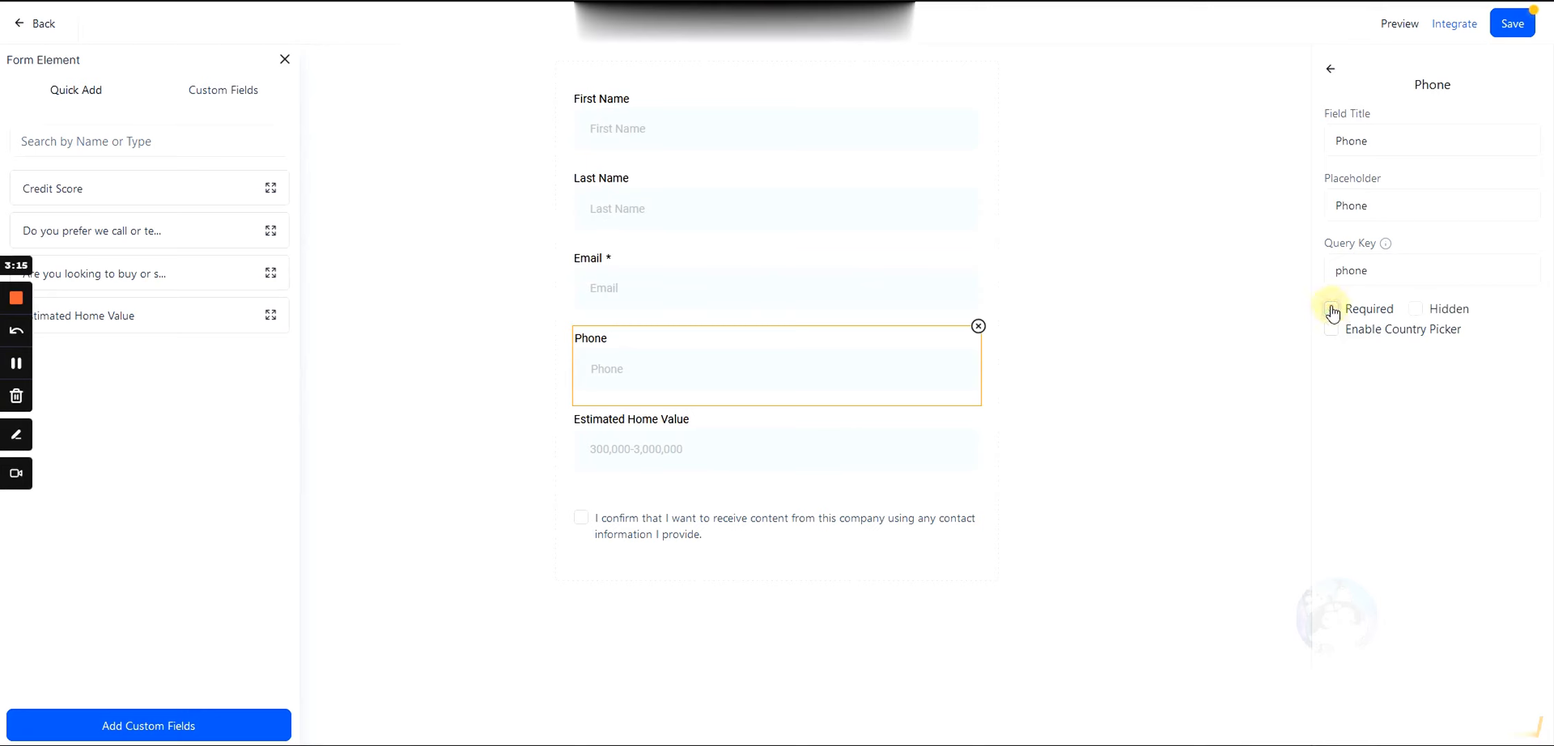
Make the Phone field required and check the settings of the Estimated Home Value field and the consent checkbox.
{"action": "left_click", "coordinate": [597, 185]}
{"action": "left_click", "coordinate": [620, 97]}
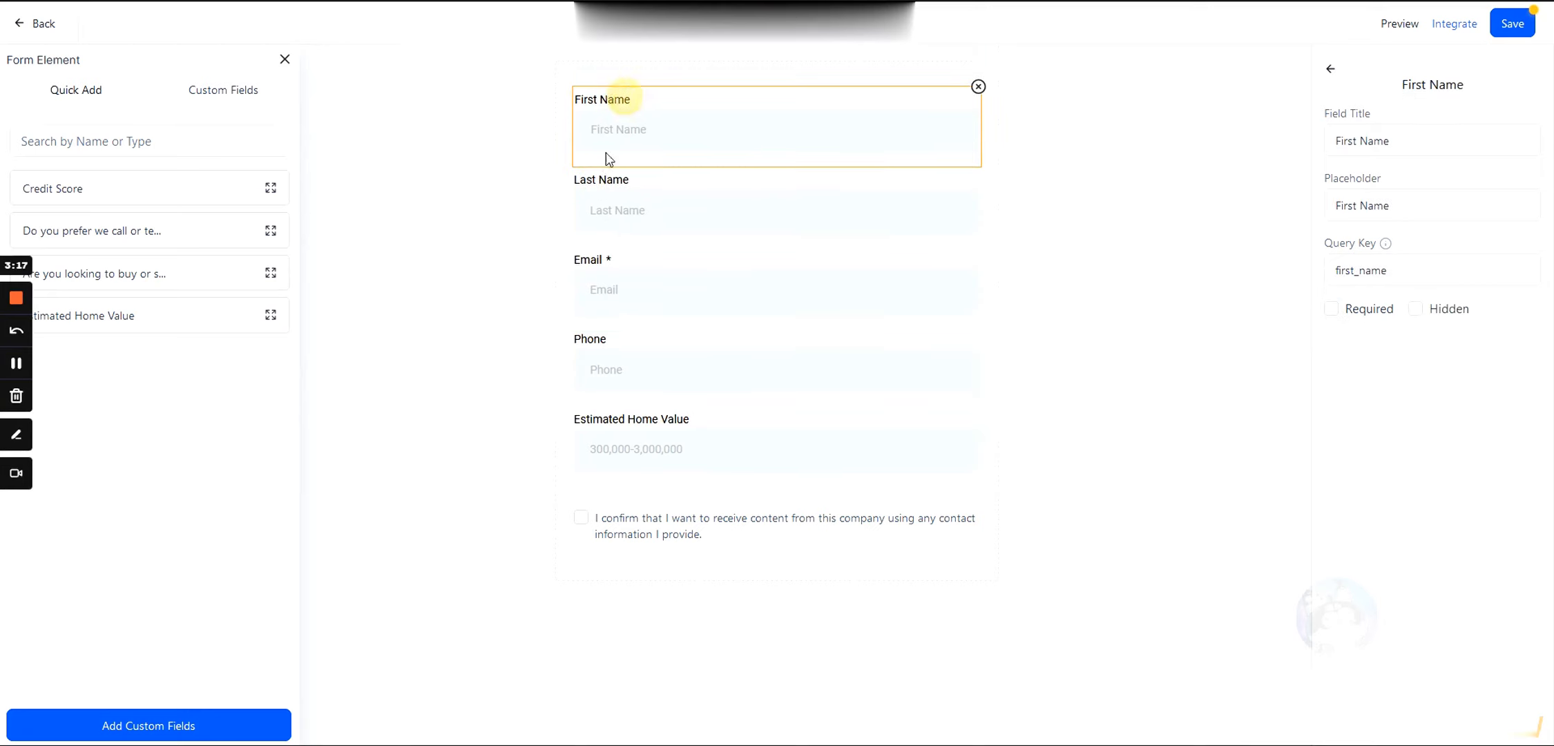
{"action": "left_click", "coordinate": [593, 338]}
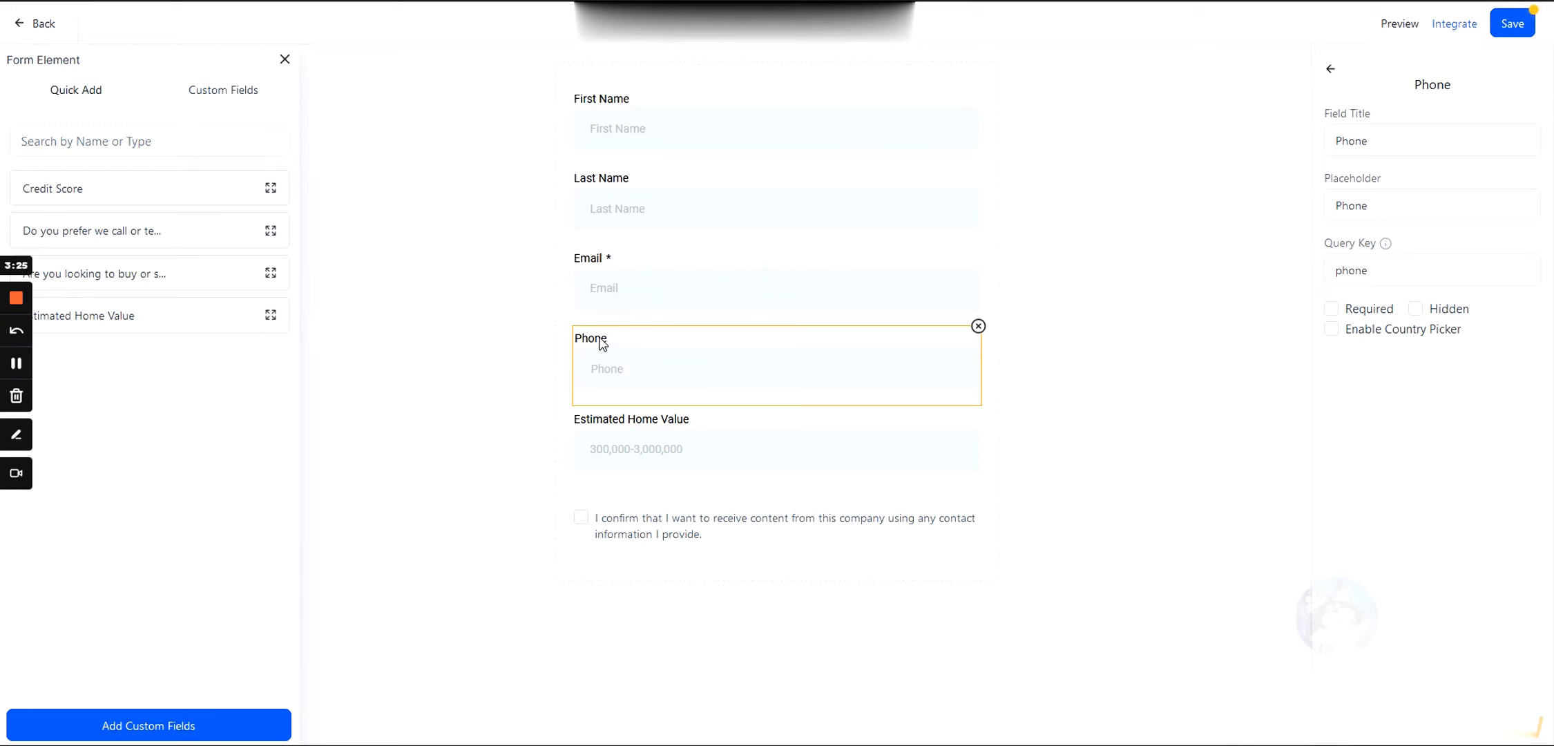
{"action": "left_click", "coordinate": [1332, 312]}
{"action": "left_click", "coordinate": [634, 428]}
{"action": "left_click", "coordinate": [601, 515]}
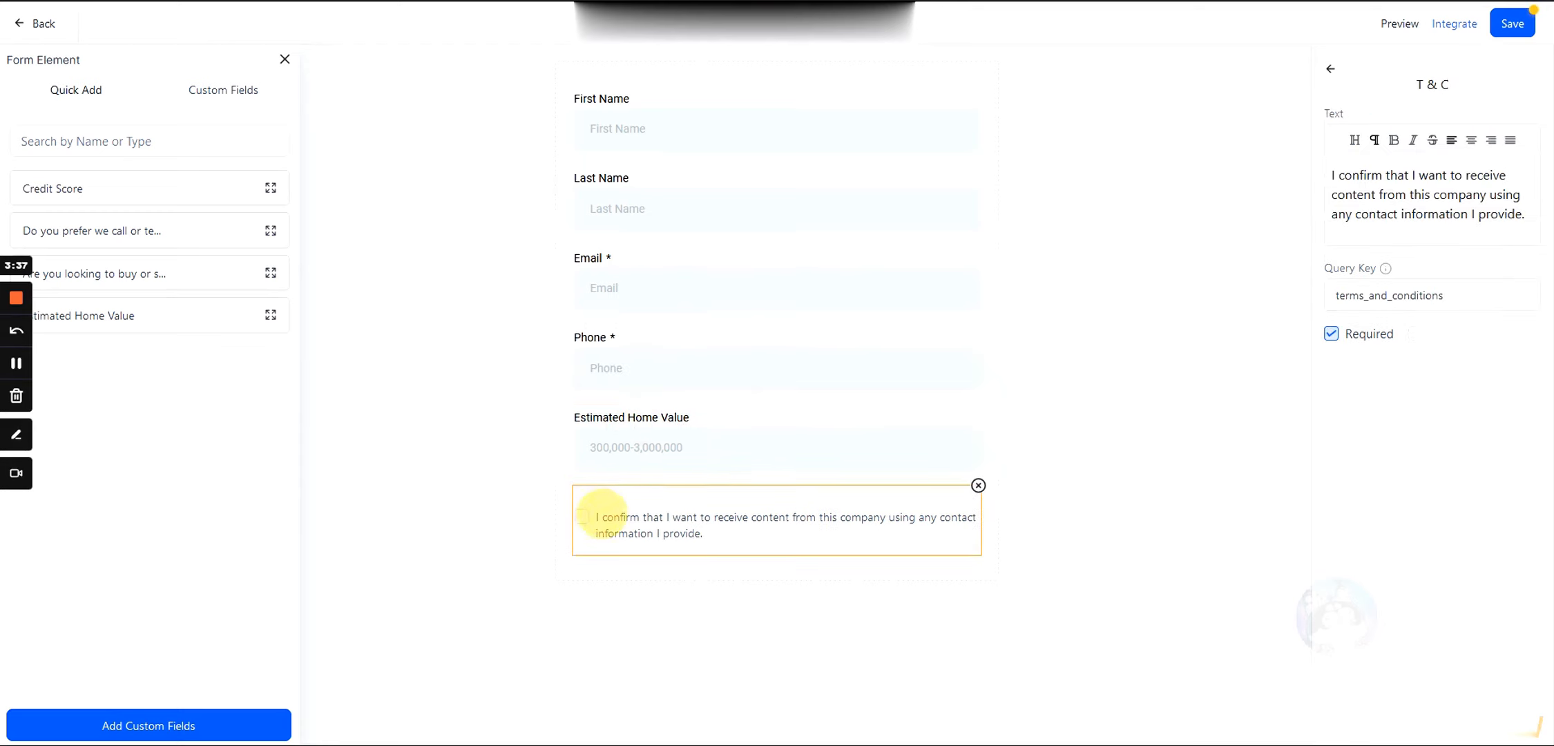
Add a submit button to the form directly below the Estimated Home Value field and look over its style settings.
{"action": "left_click", "coordinate": [98, 95]}
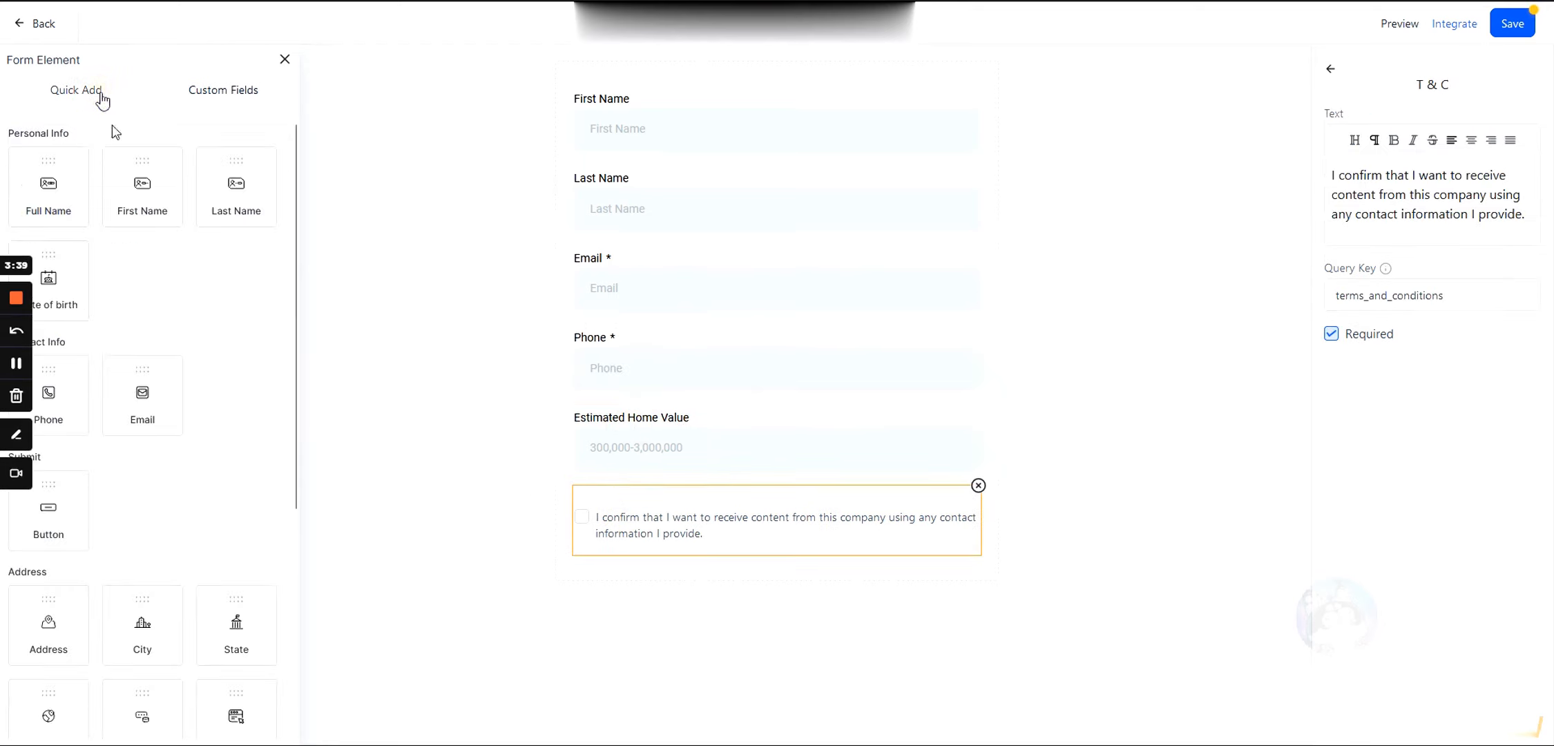
{"action": "scroll", "coordinate": [224, 497], "scroll_direction": "down", "scroll_amount": 5}
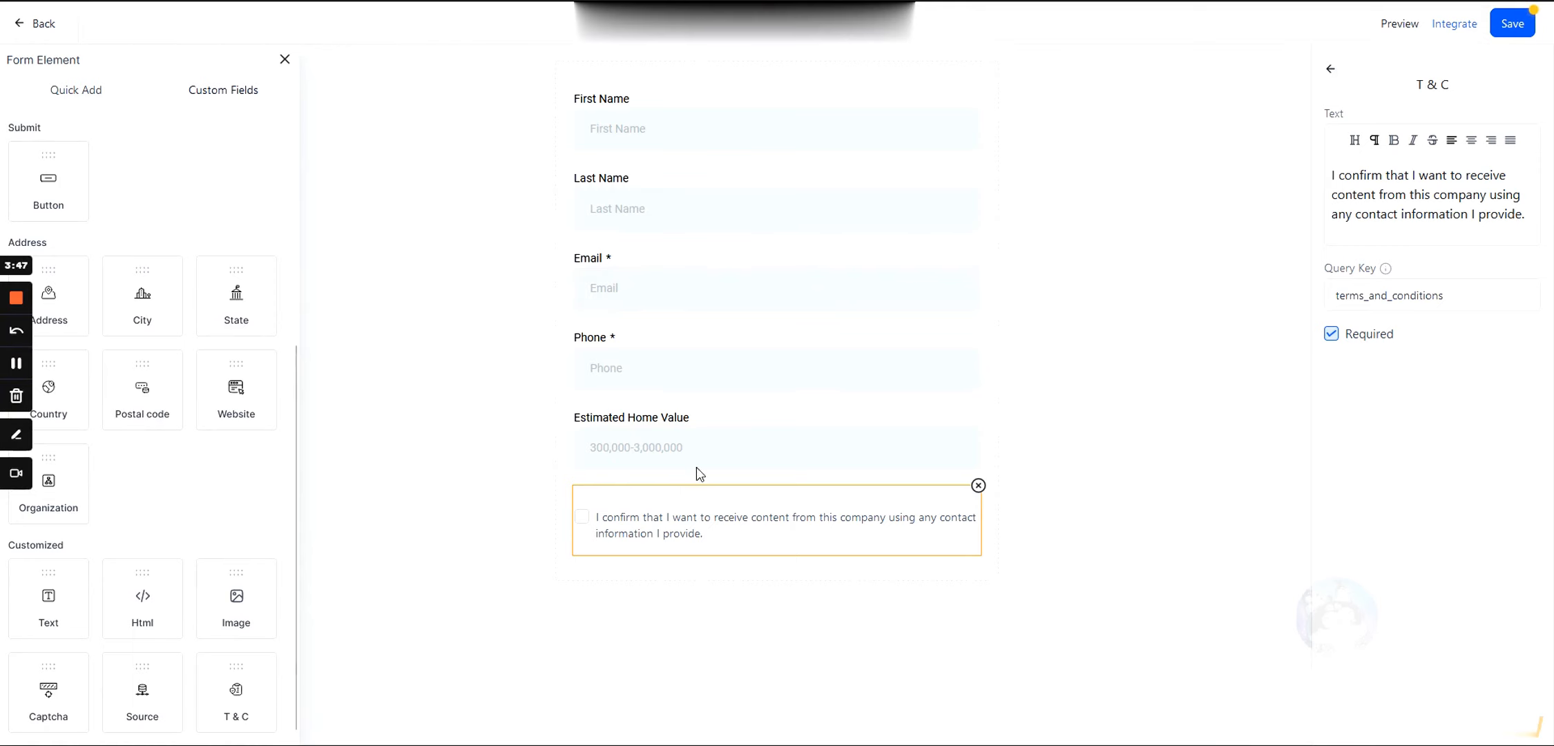
{"action": "scroll", "coordinate": [114, 312], "scroll_direction": "up", "scroll_amount": 3}
{"action": "scroll", "coordinate": [72, 320], "scroll_direction": "down", "scroll_amount": 3}
{"action": "left_click_drag", "start_coordinate": [42, 172], "coordinate": [627, 547]}
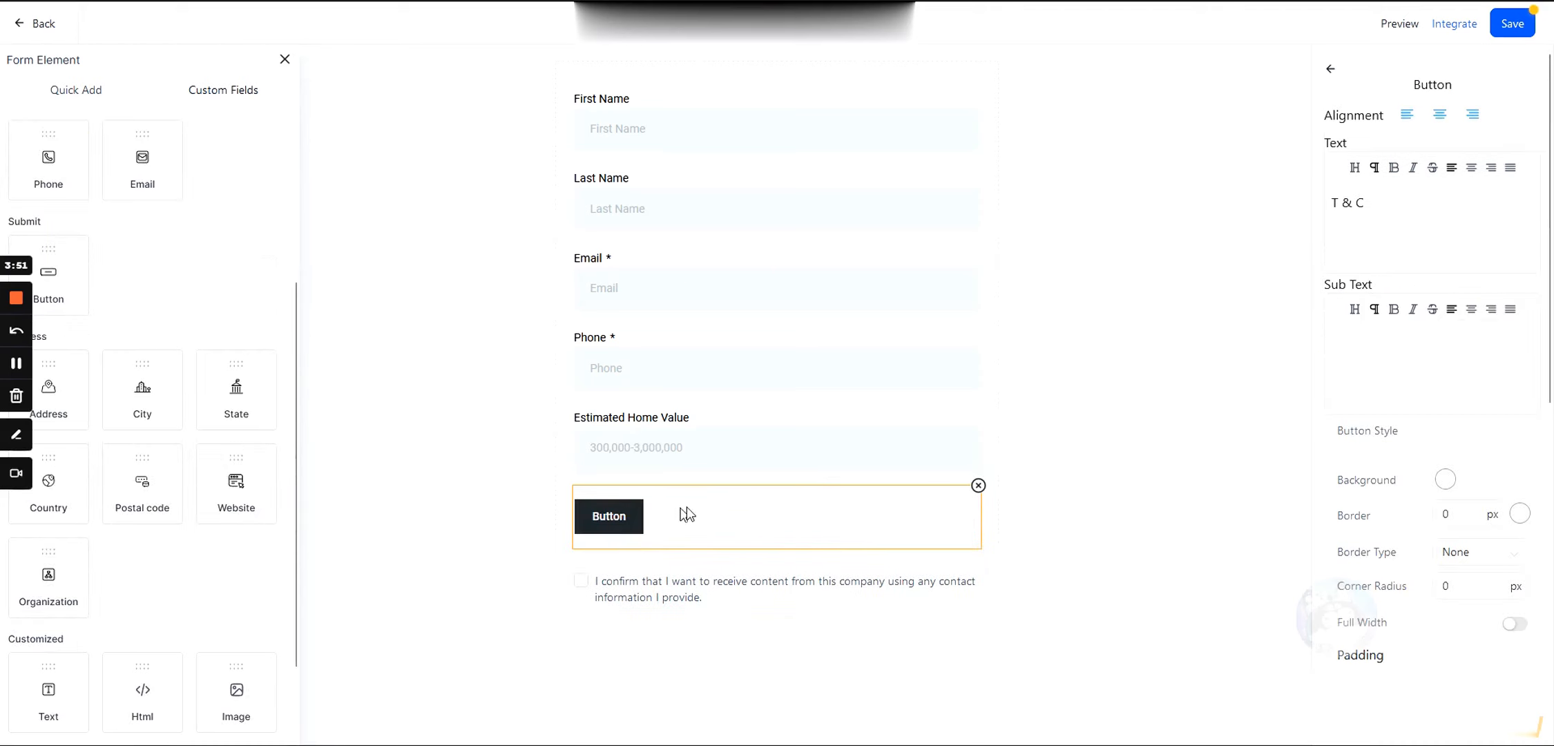
{"action": "scroll", "coordinate": [1436, 497], "scroll_direction": "down", "scroll_amount": 5}
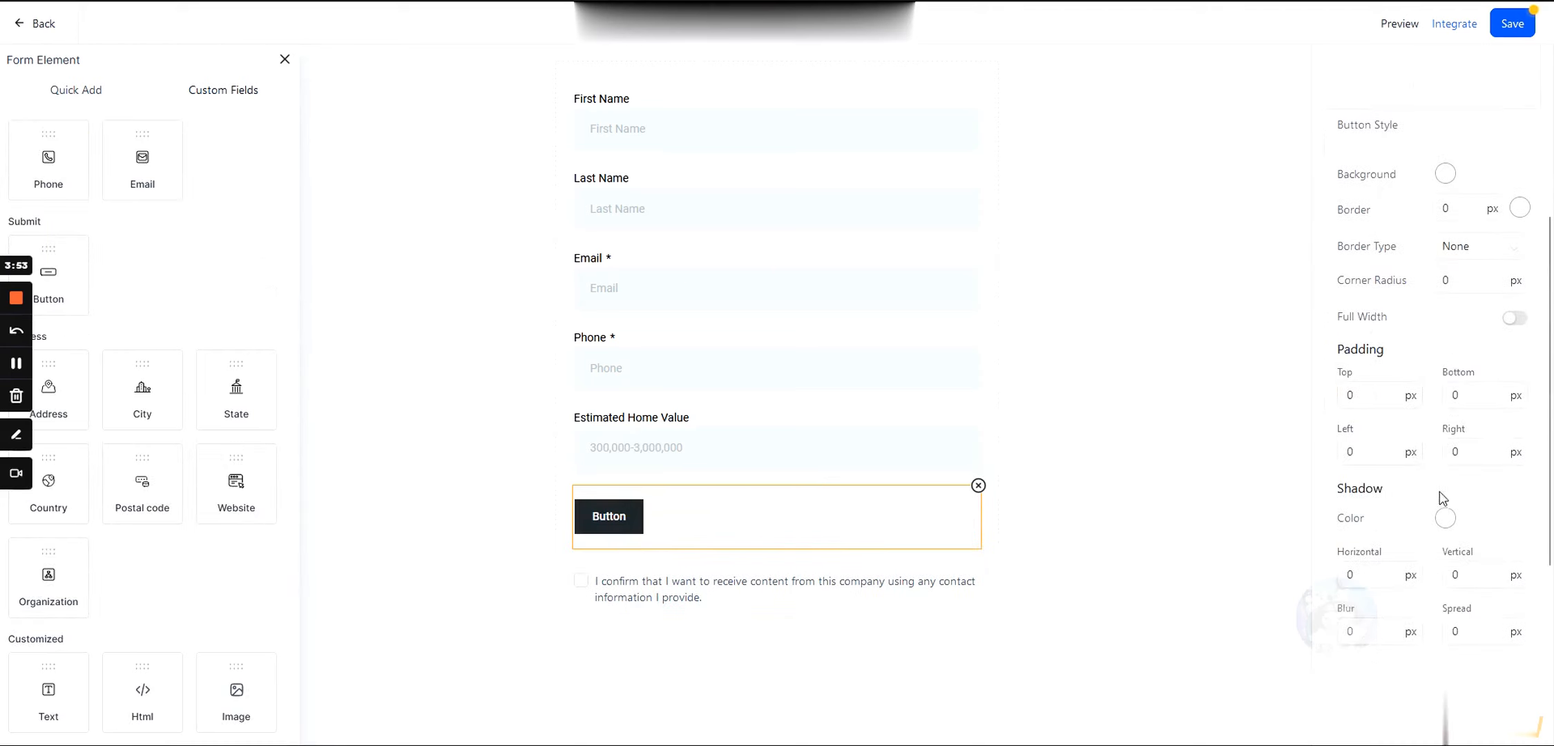
{"action": "scroll", "coordinate": [1424, 472], "scroll_direction": "up", "scroll_amount": 5}
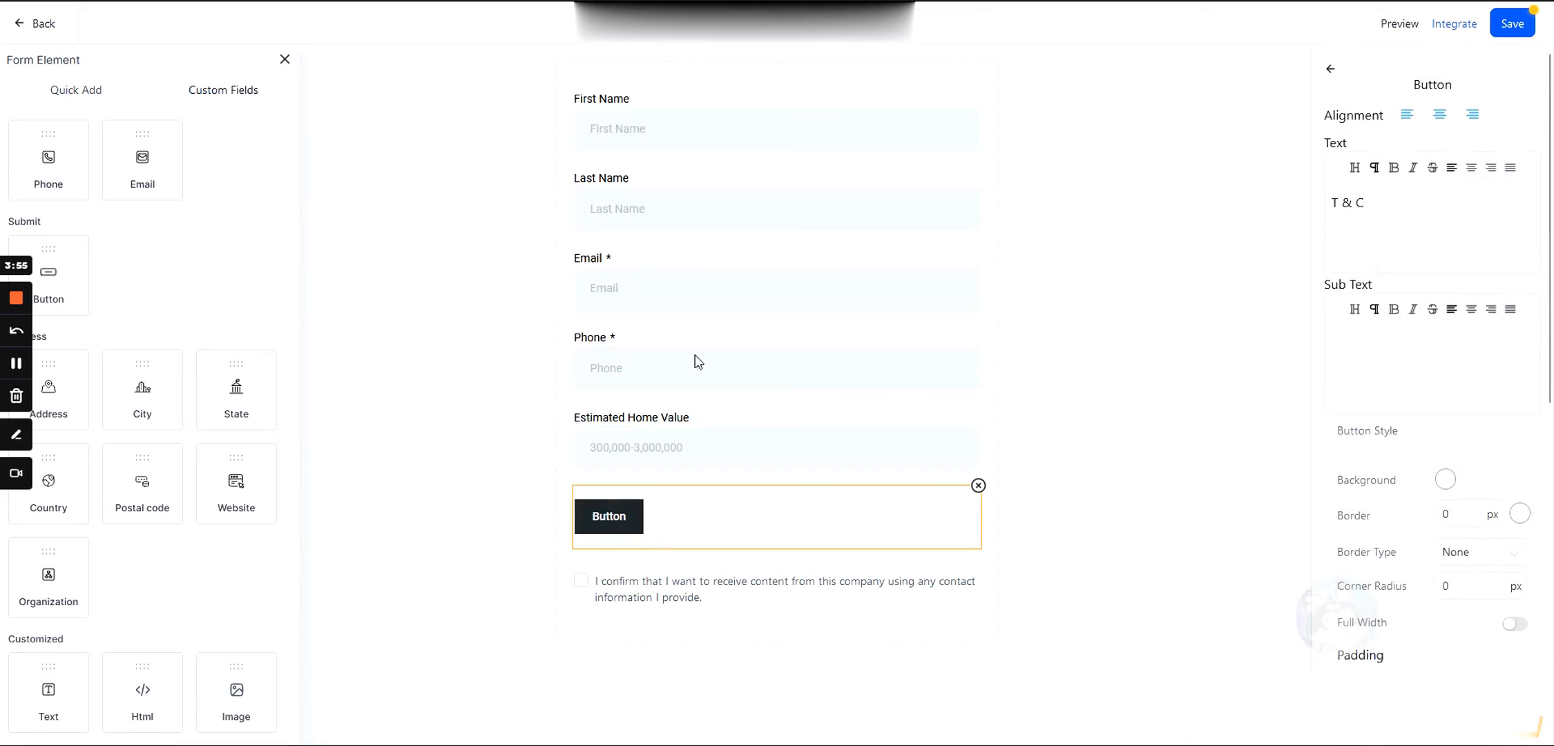
Remove the terms and conditions consent checkbox from the form.
{"action": "left_click", "coordinate": [628, 578]}
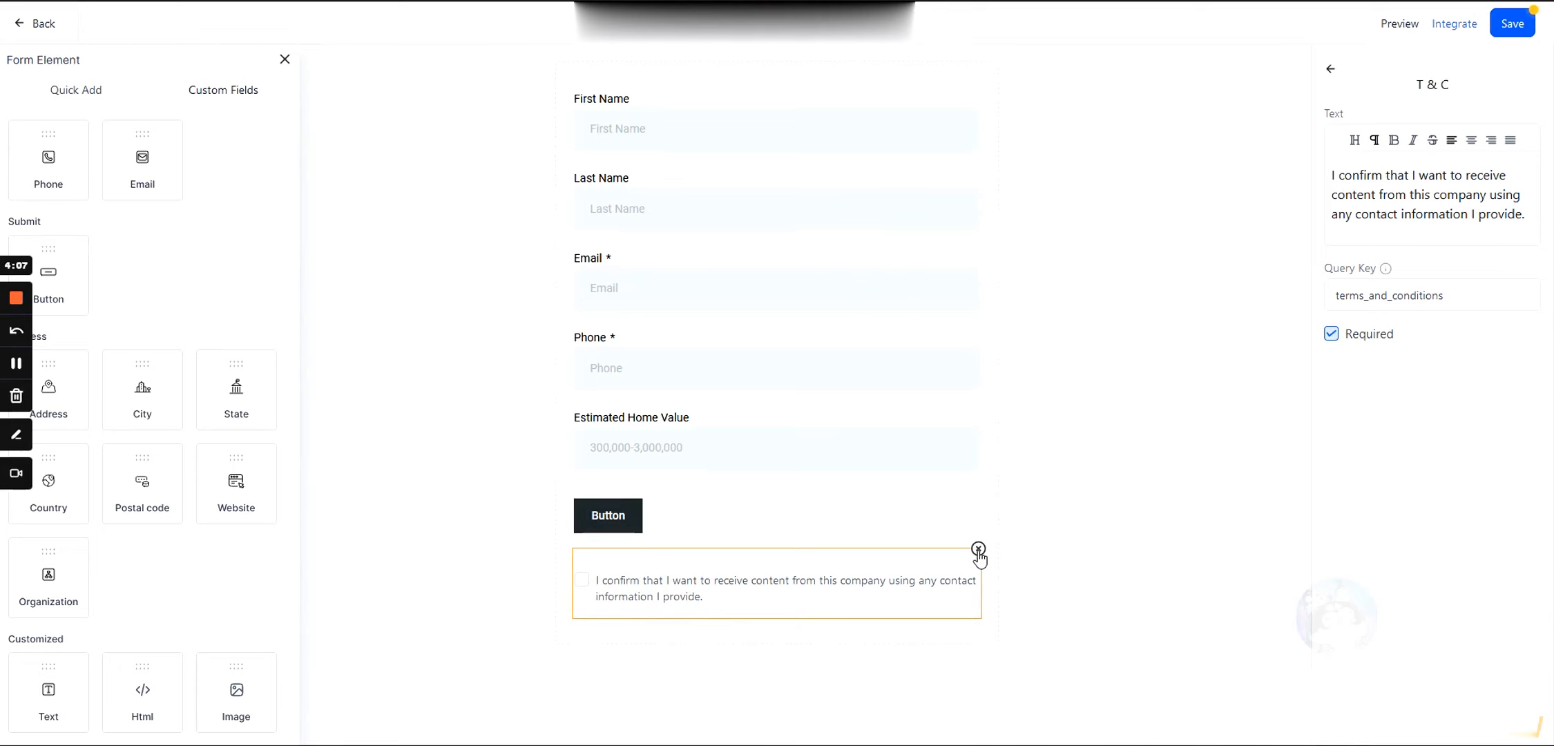
{"action": "left_click", "coordinate": [586, 587]}
{"action": "left_click", "coordinate": [978, 550]}
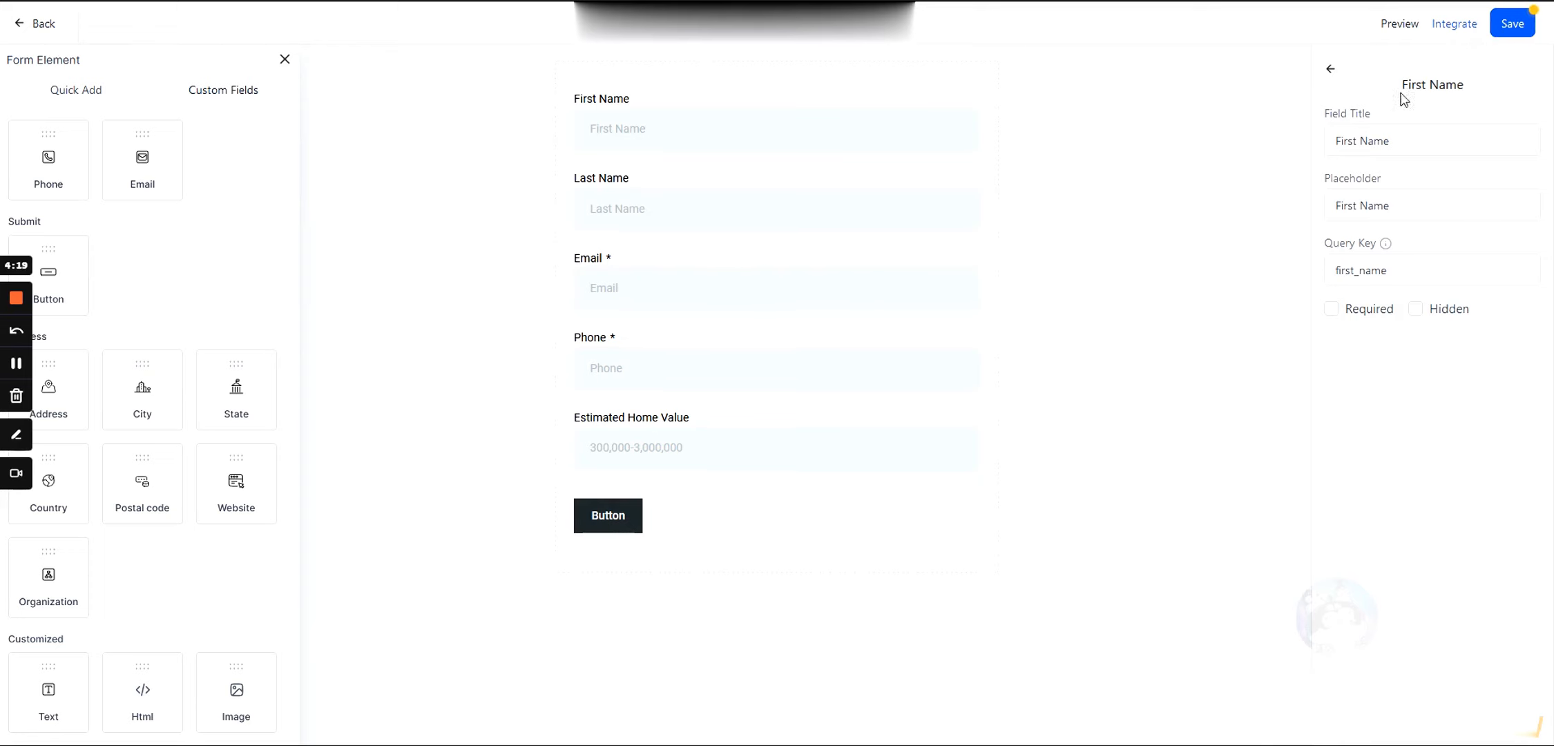
Preview the form, submit it with all fields empty to test the required fields, and return to the form builder.
{"action": "left_click", "coordinate": [1400, 25]}
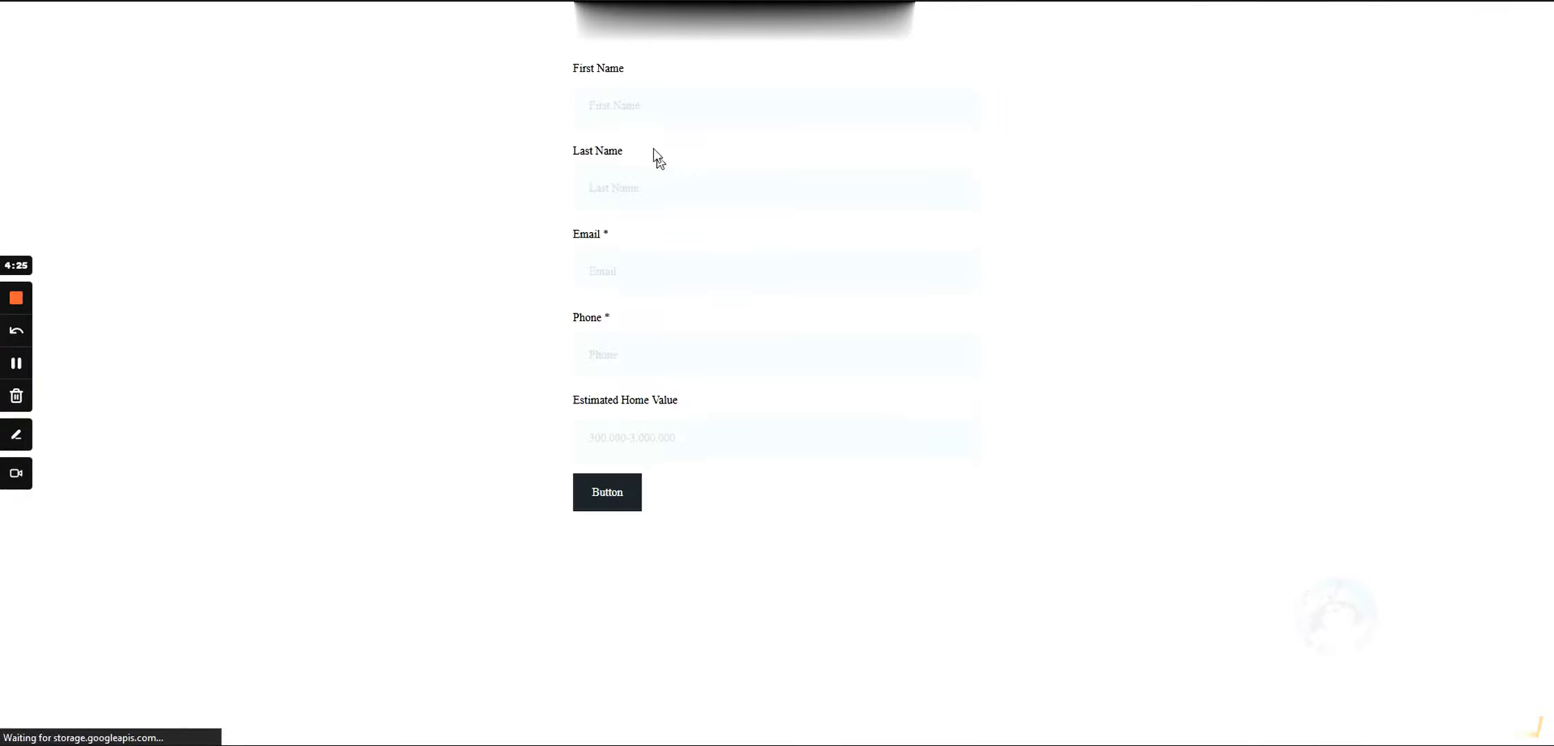
{"action": "left_click", "coordinate": [611, 181]}
{"action": "left_click", "coordinate": [617, 272]}
{"action": "left_click", "coordinate": [604, 347]}
{"action": "left_click", "coordinate": [629, 434]}
{"action": "left_click", "coordinate": [609, 493]}
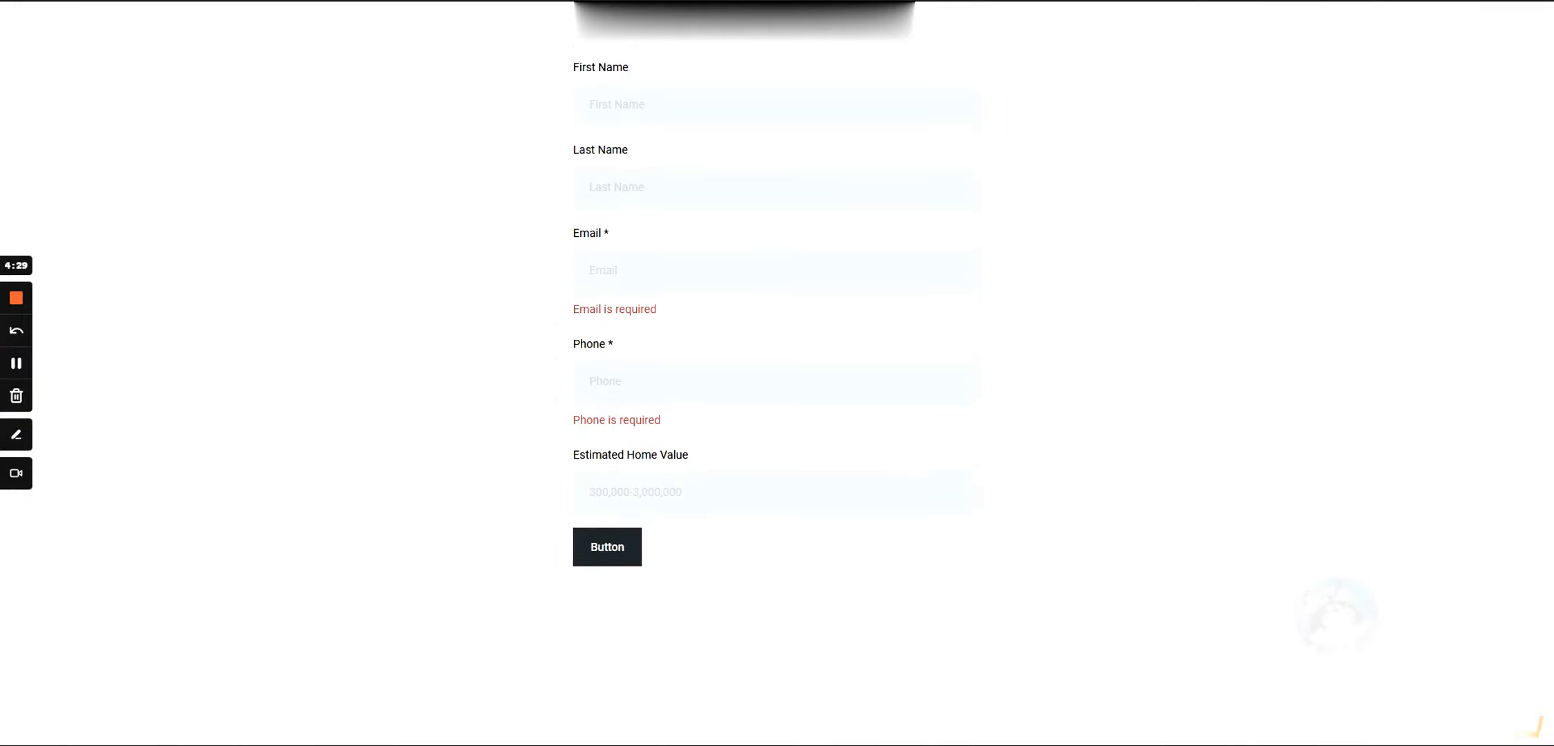
{"action": "key", "text": "ctrl+shift+Tab"}
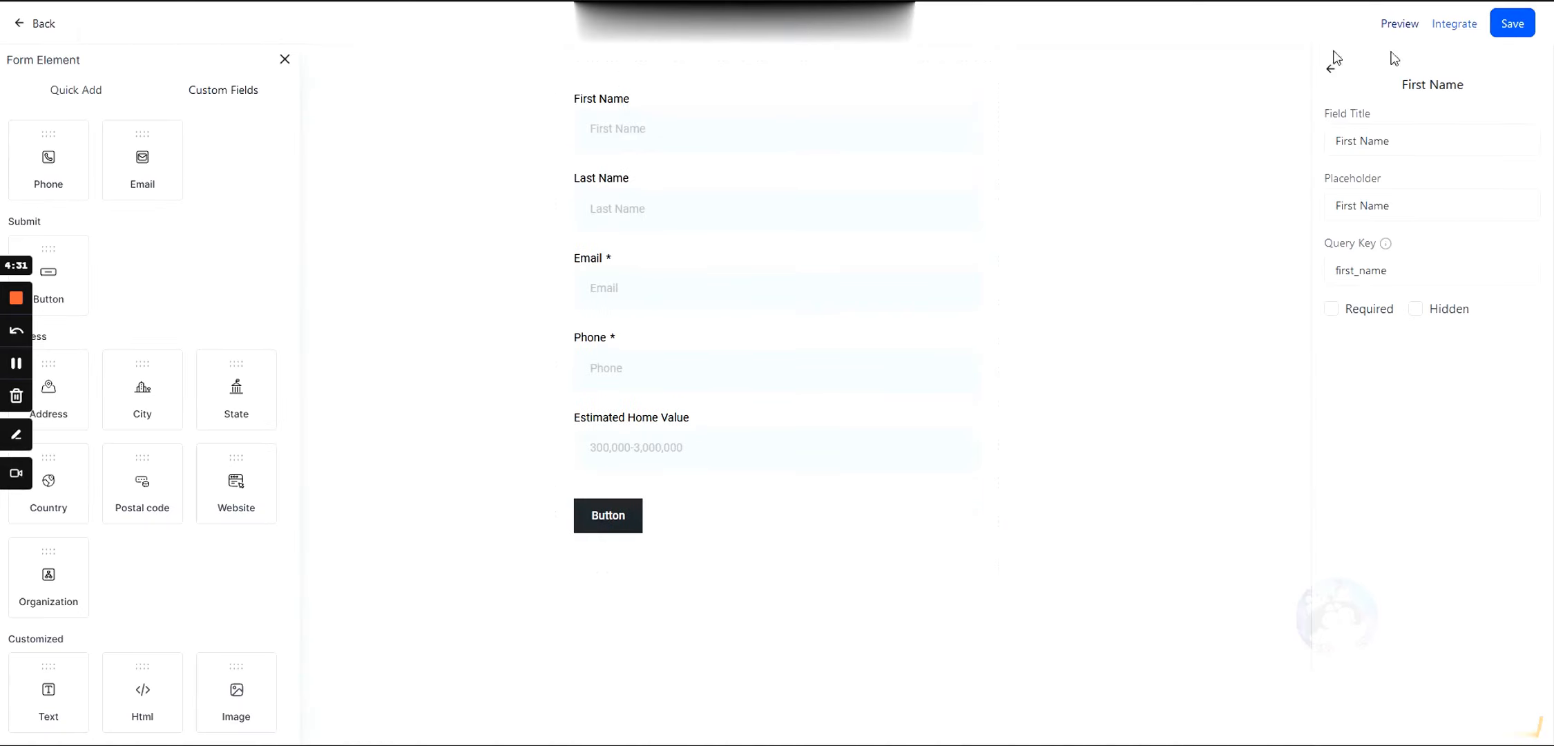
Review the form's integration options and copy its embed code and form link.
{"action": "left_click", "coordinate": [1455, 24]}
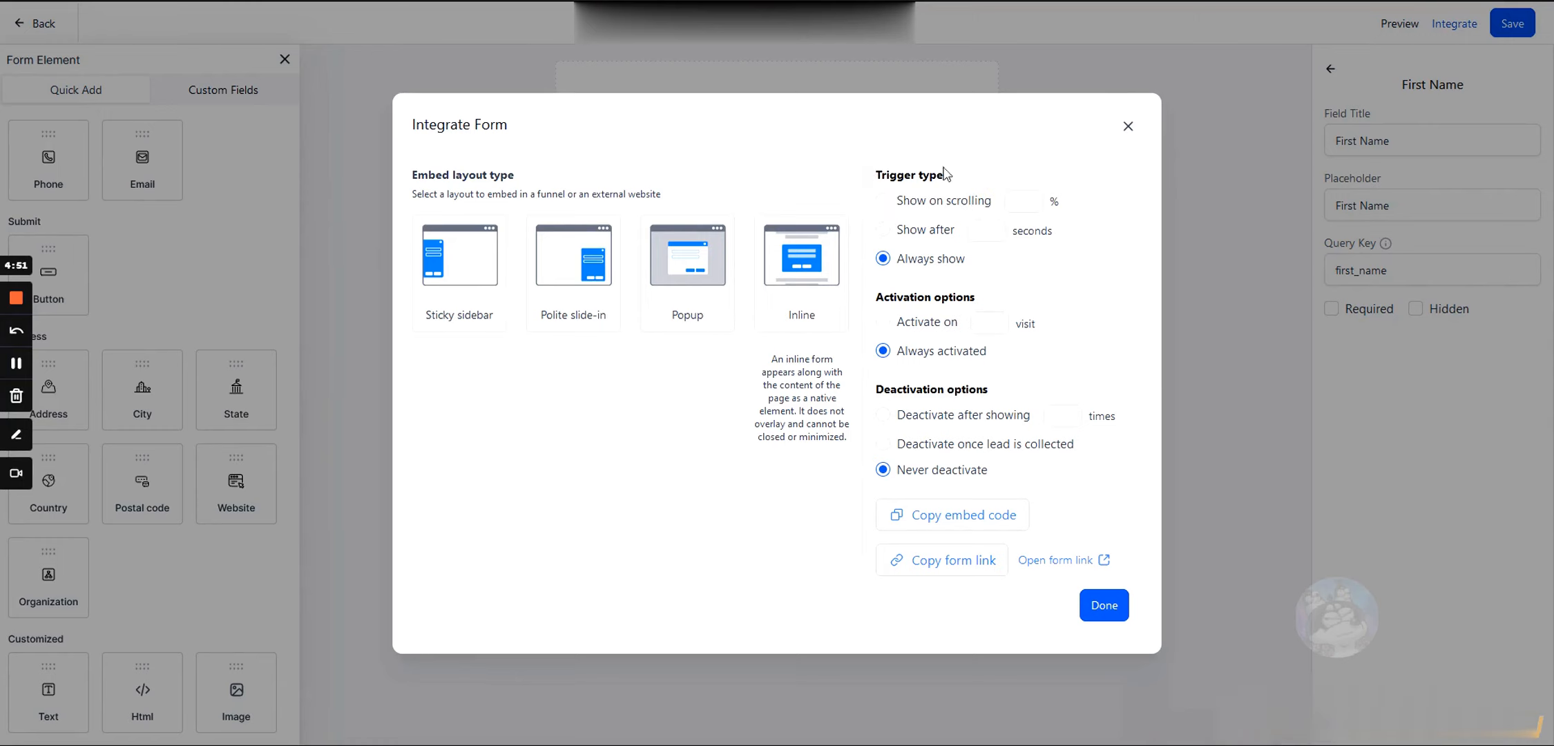
{"action": "triple_click", "coordinate": [905, 175]}
{"action": "left_click", "coordinate": [940, 164]}
{"action": "left_click", "coordinate": [930, 566]}
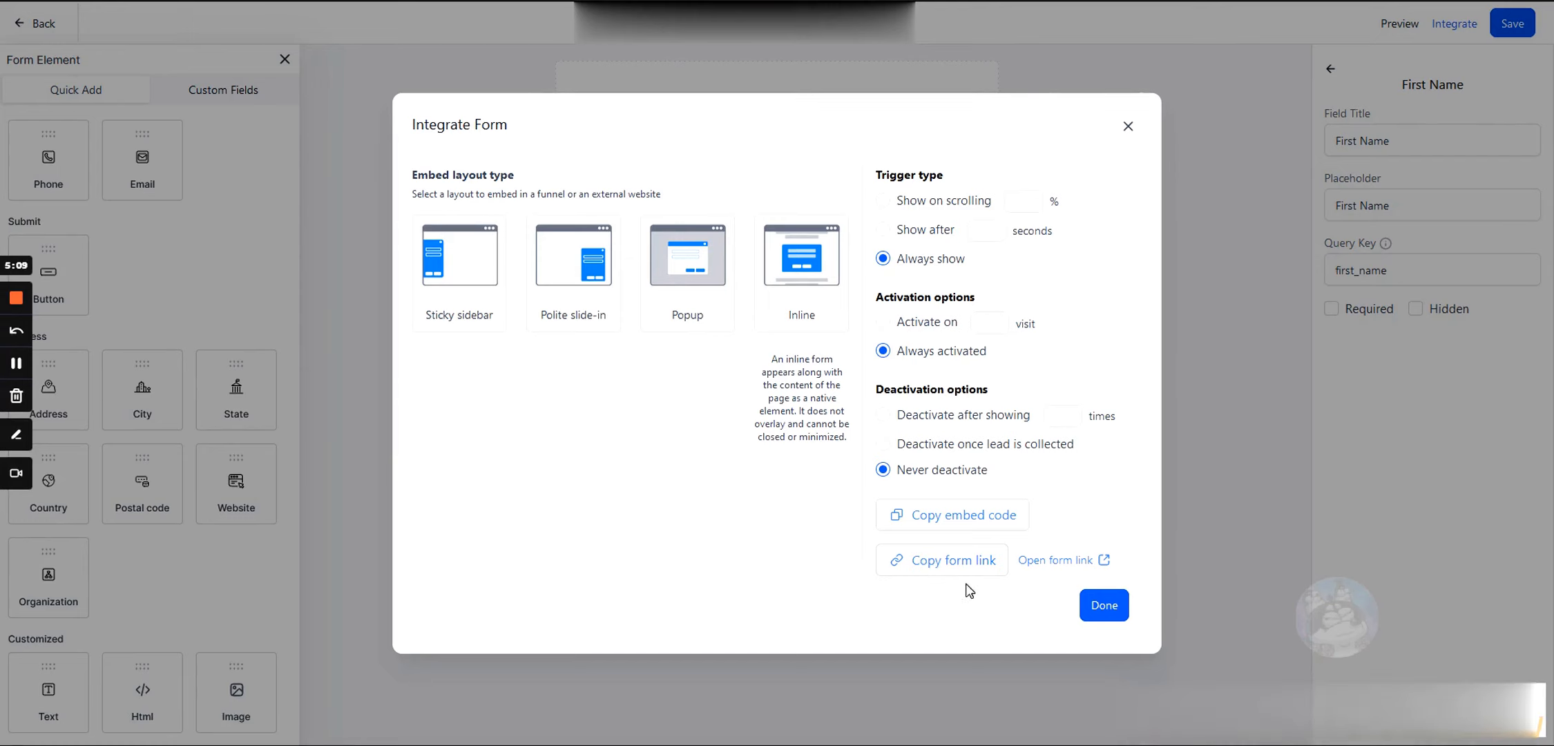
{"action": "left_click", "coordinate": [936, 524]}
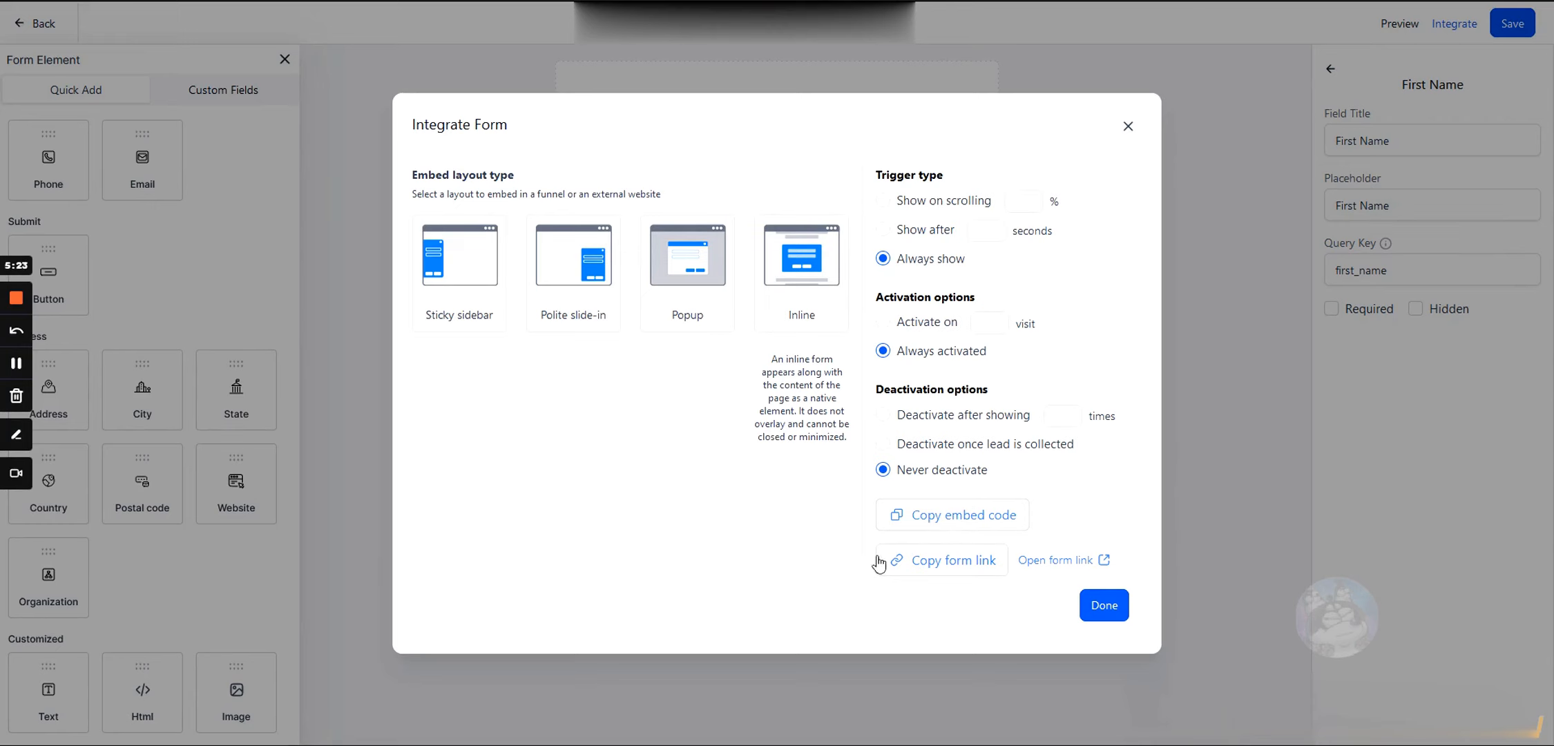
{"action": "left_click", "coordinate": [933, 566]}
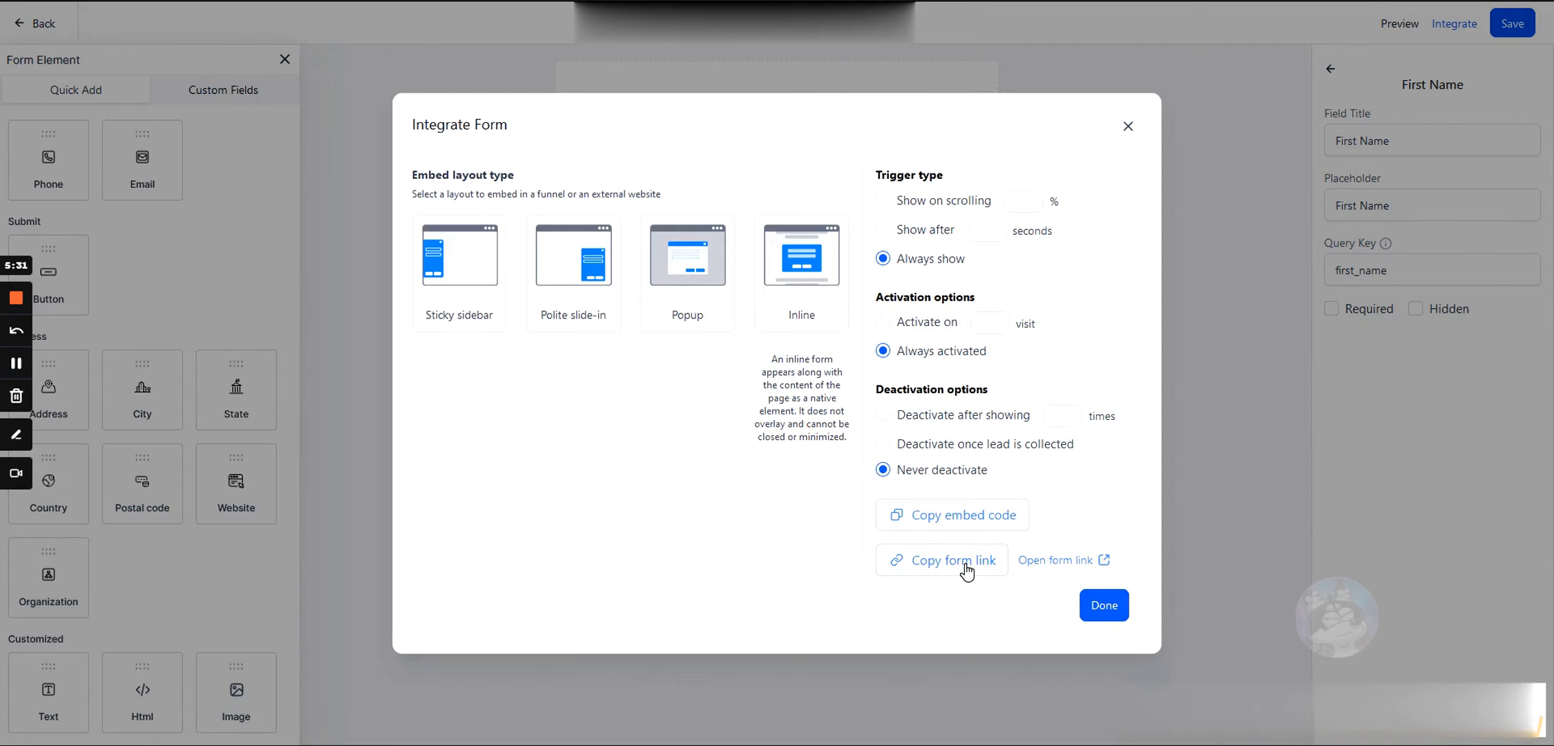
{"action": "left_click", "coordinate": [1103, 605]}
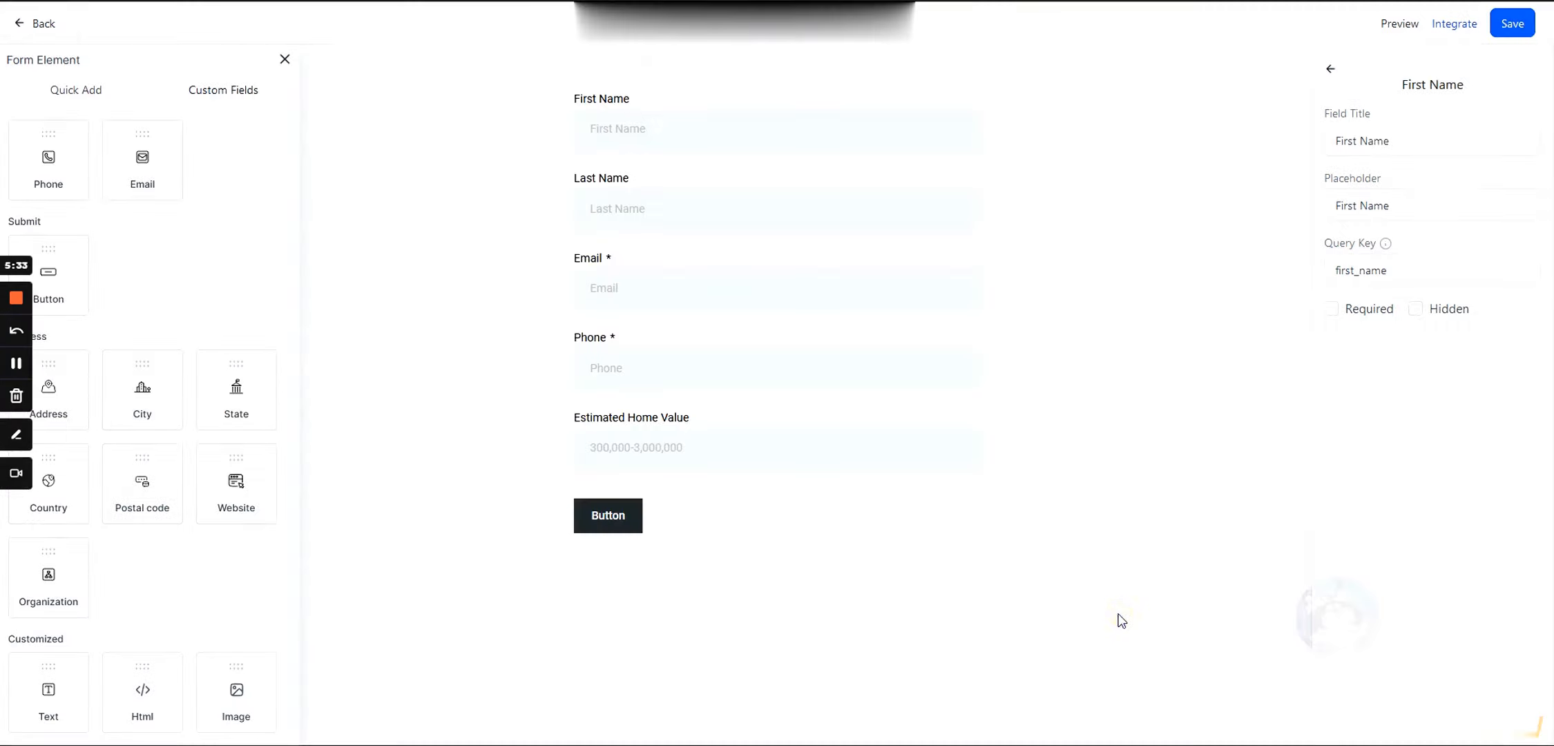
Save the form and change its name to Opt-in in the form options.
{"action": "left_click", "coordinate": [1509, 27]}
{"action": "left_click", "coordinate": [1330, 69]}
{"action": "left_click", "coordinate": [1485, 87]}
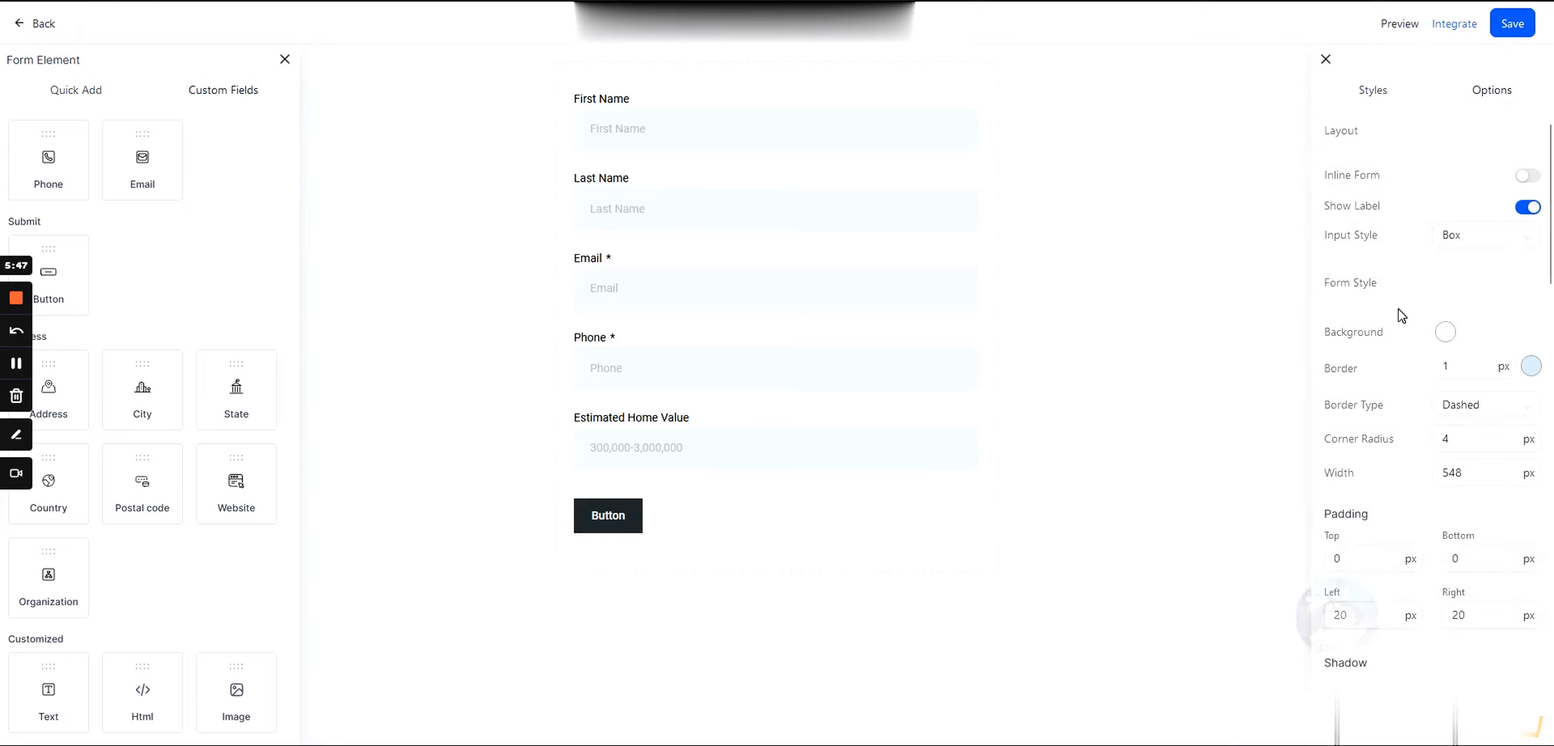
{"action": "left_click", "coordinate": [1461, 102]}
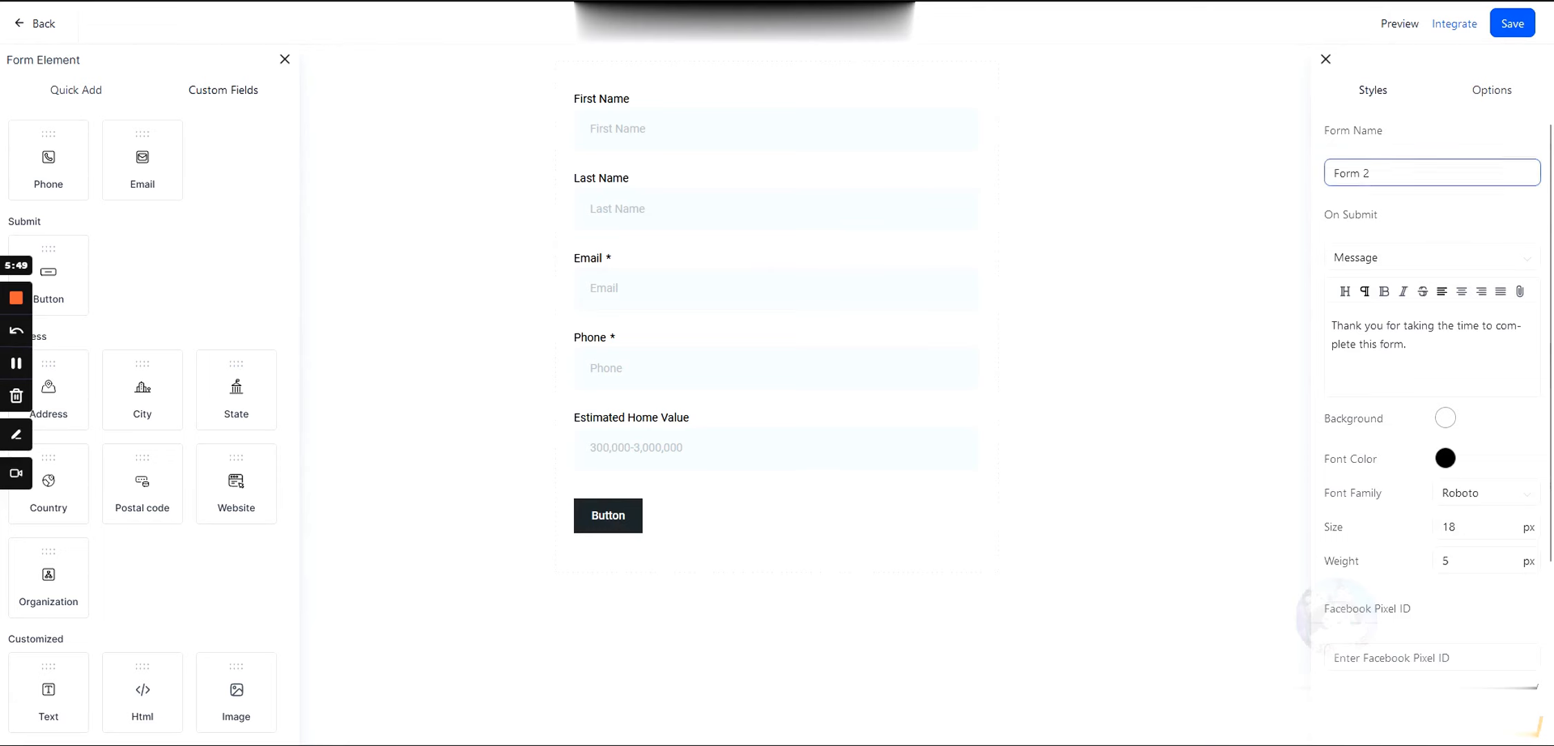
{"action": "left_click_drag", "start_coordinate": [1324, 130], "coordinate": [1399, 150]}
{"action": "left_click", "coordinate": [1369, 170]}
{"action": "triple_click", "coordinate": [1376, 173]}
{"action": "type", "text": "Opt-in"}
{"action": "left_click", "coordinate": [1355, 204]}
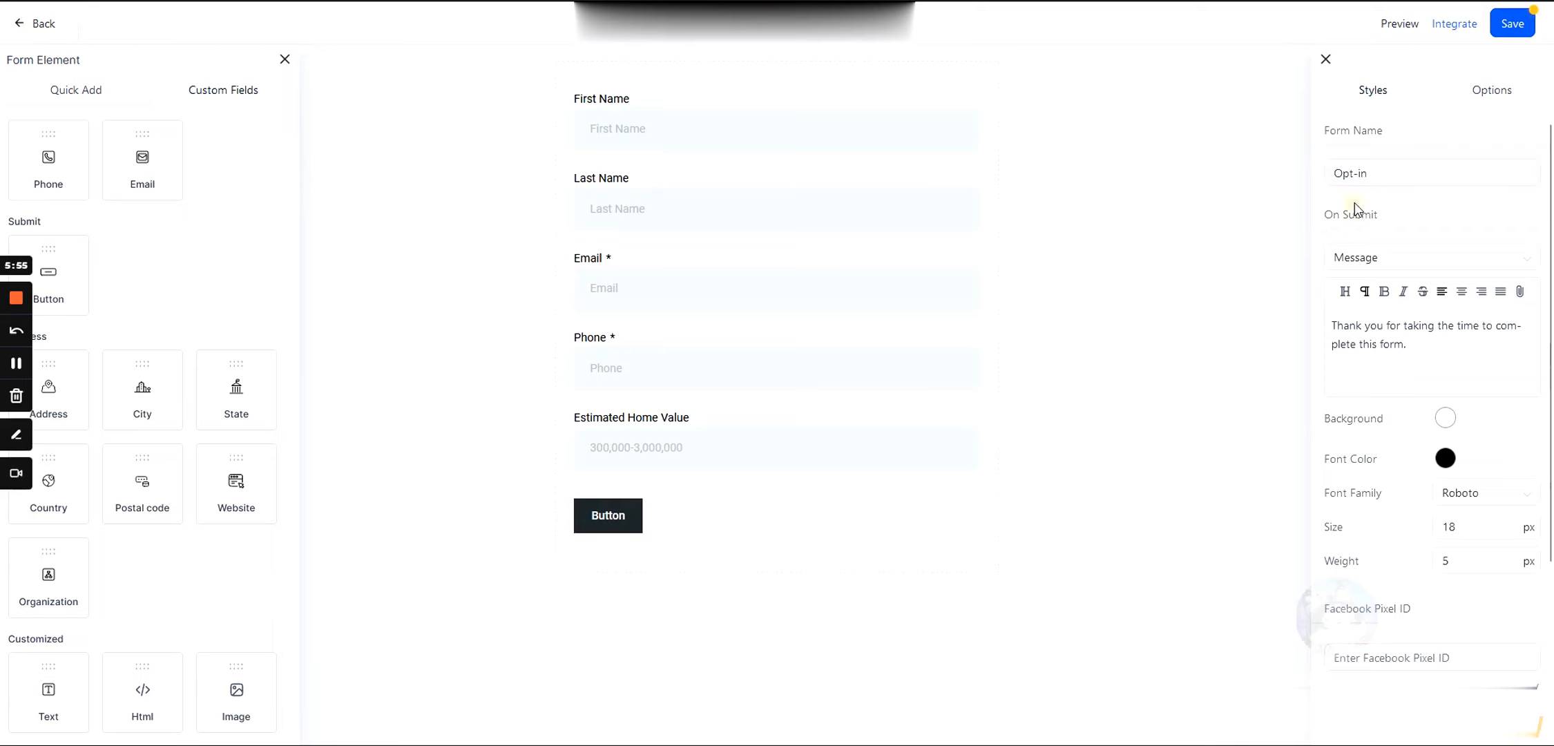
Try Open URL as the form's on-submit action and switch back to Message.
{"action": "left_click_drag", "start_coordinate": [1327, 214], "coordinate": [1412, 228]}
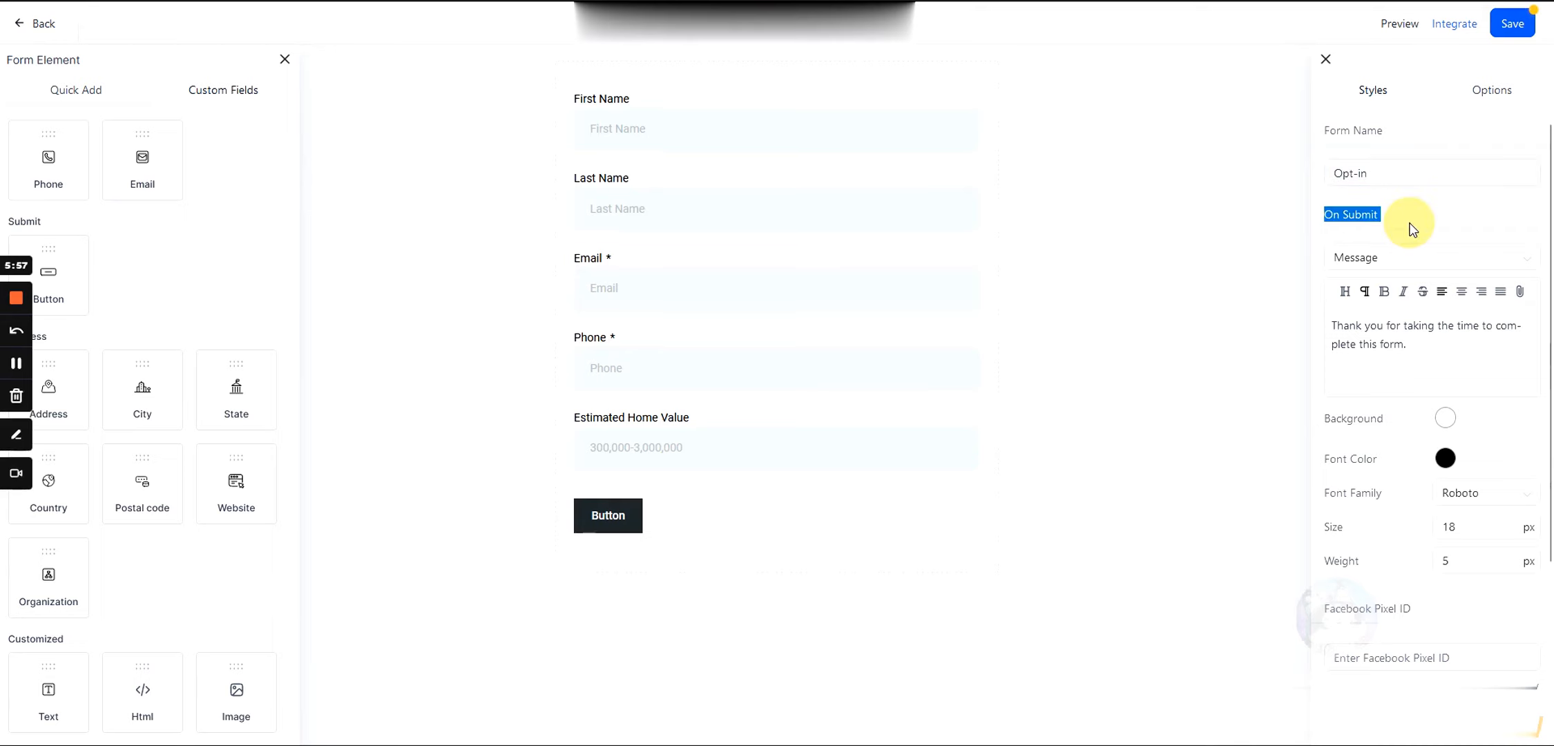
{"action": "left_click", "coordinate": [1377, 259]}
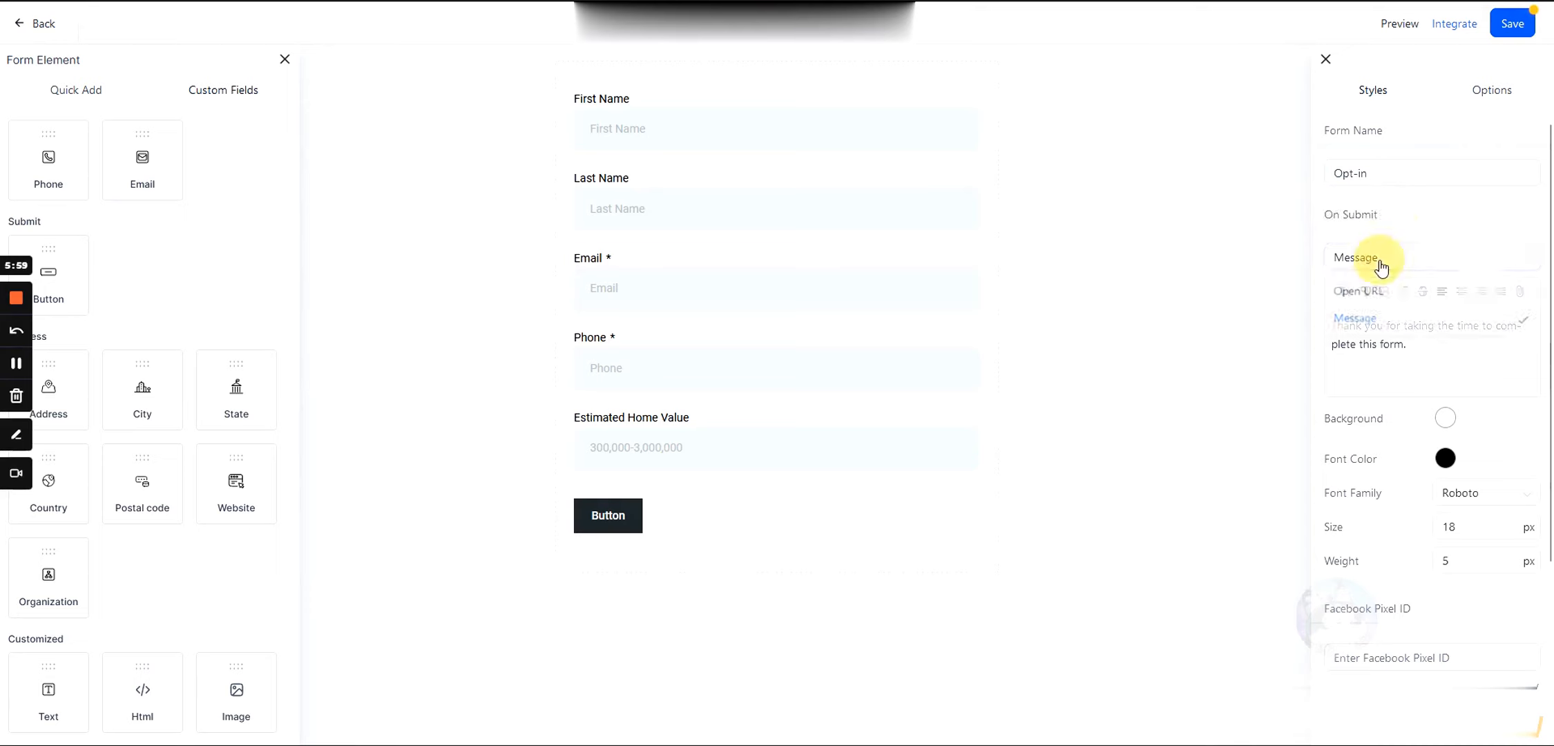
{"action": "left_click", "coordinate": [1372, 292]}
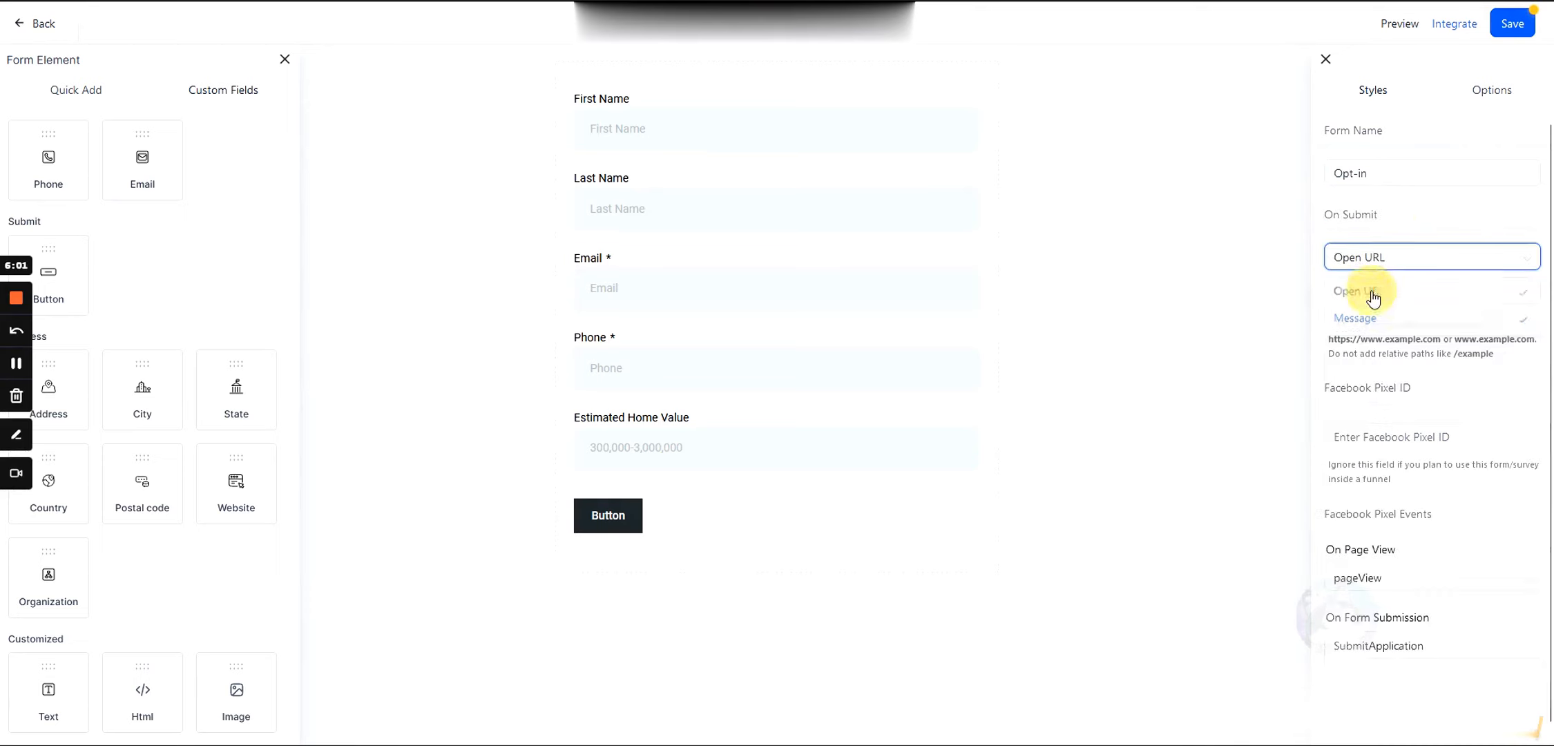
{"action": "left_click", "coordinate": [1354, 290]}
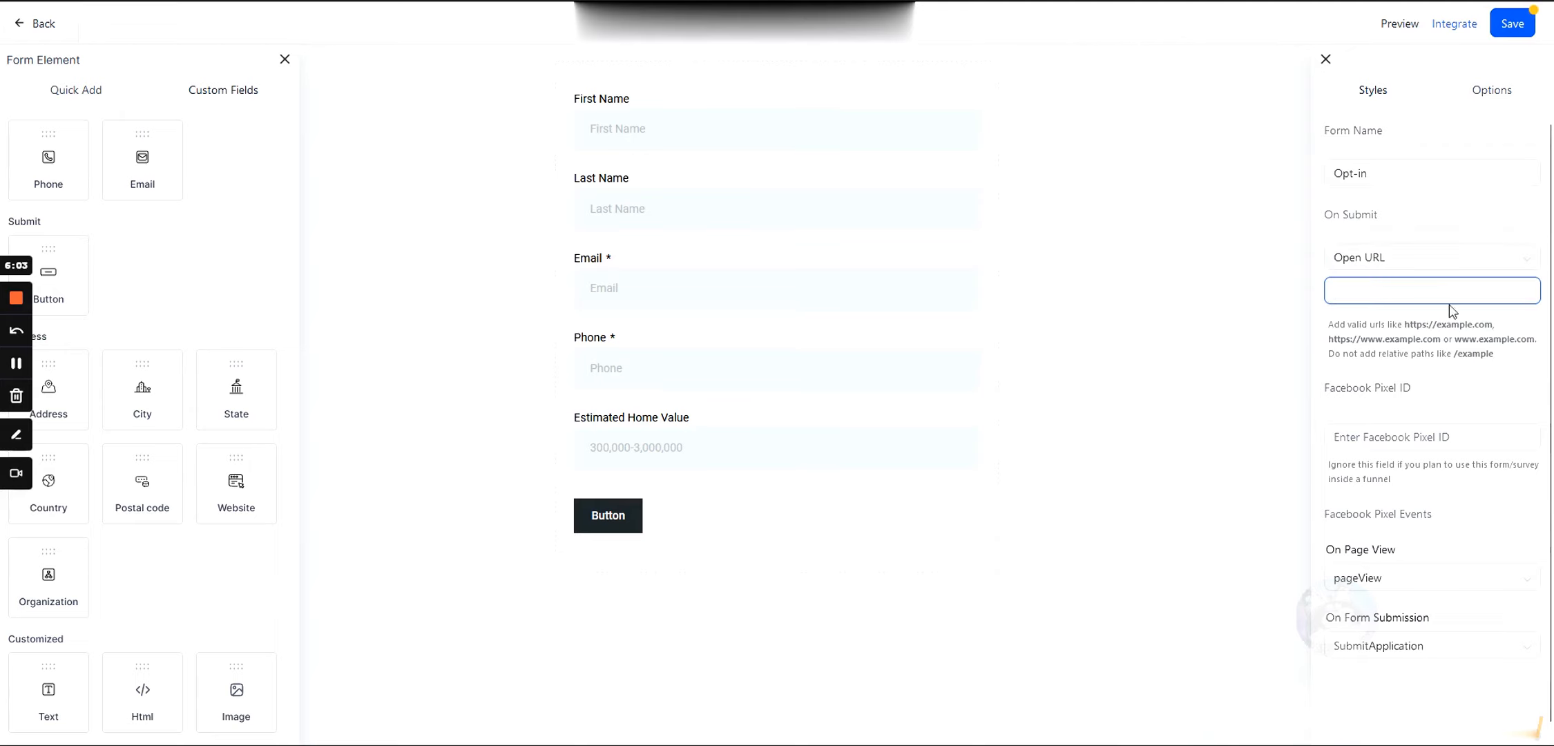
{"action": "left_click", "coordinate": [1377, 256]}
{"action": "left_click", "coordinate": [1352, 318]}
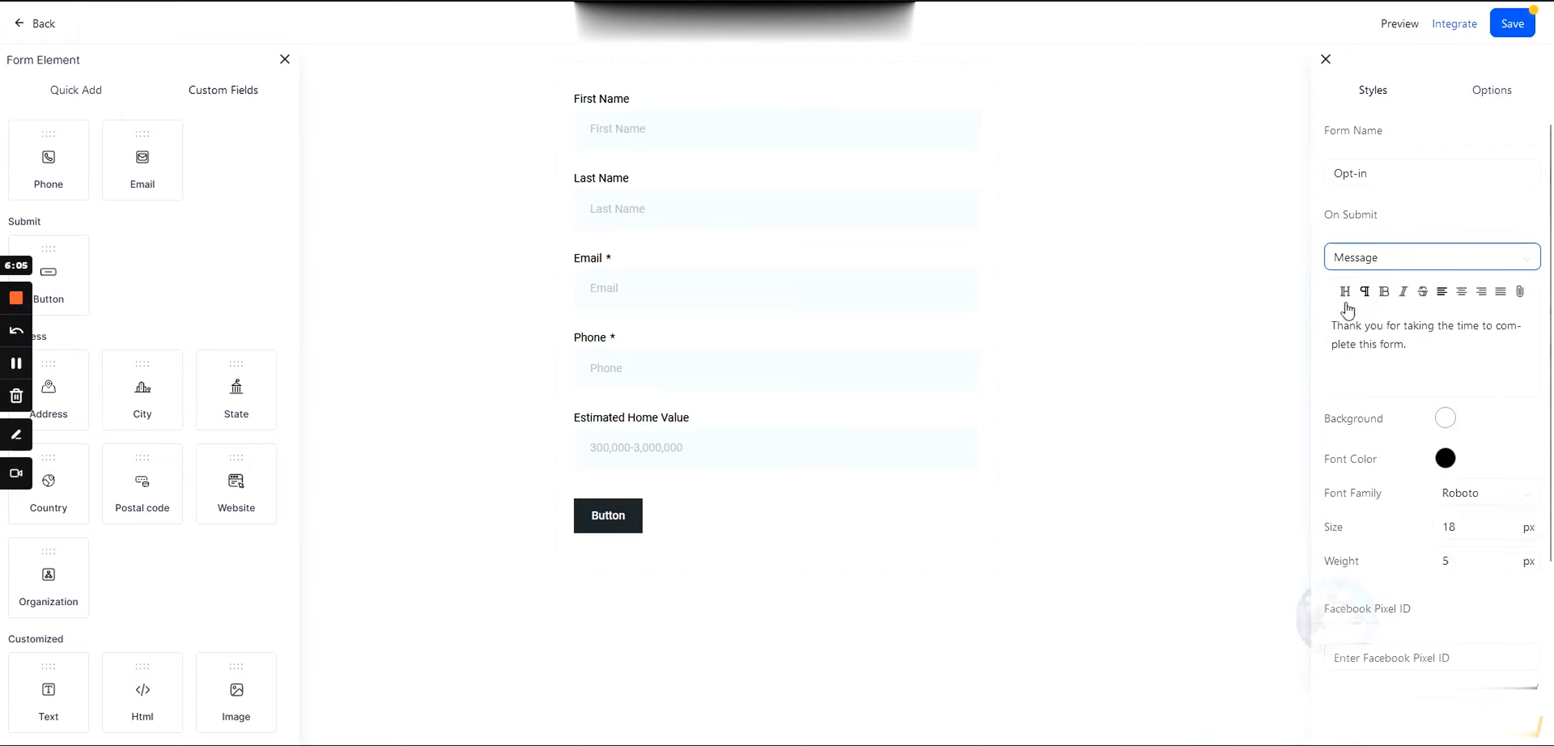
{"action": "left_click_drag", "start_coordinate": [1406, 344], "coordinate": [1330, 325]}
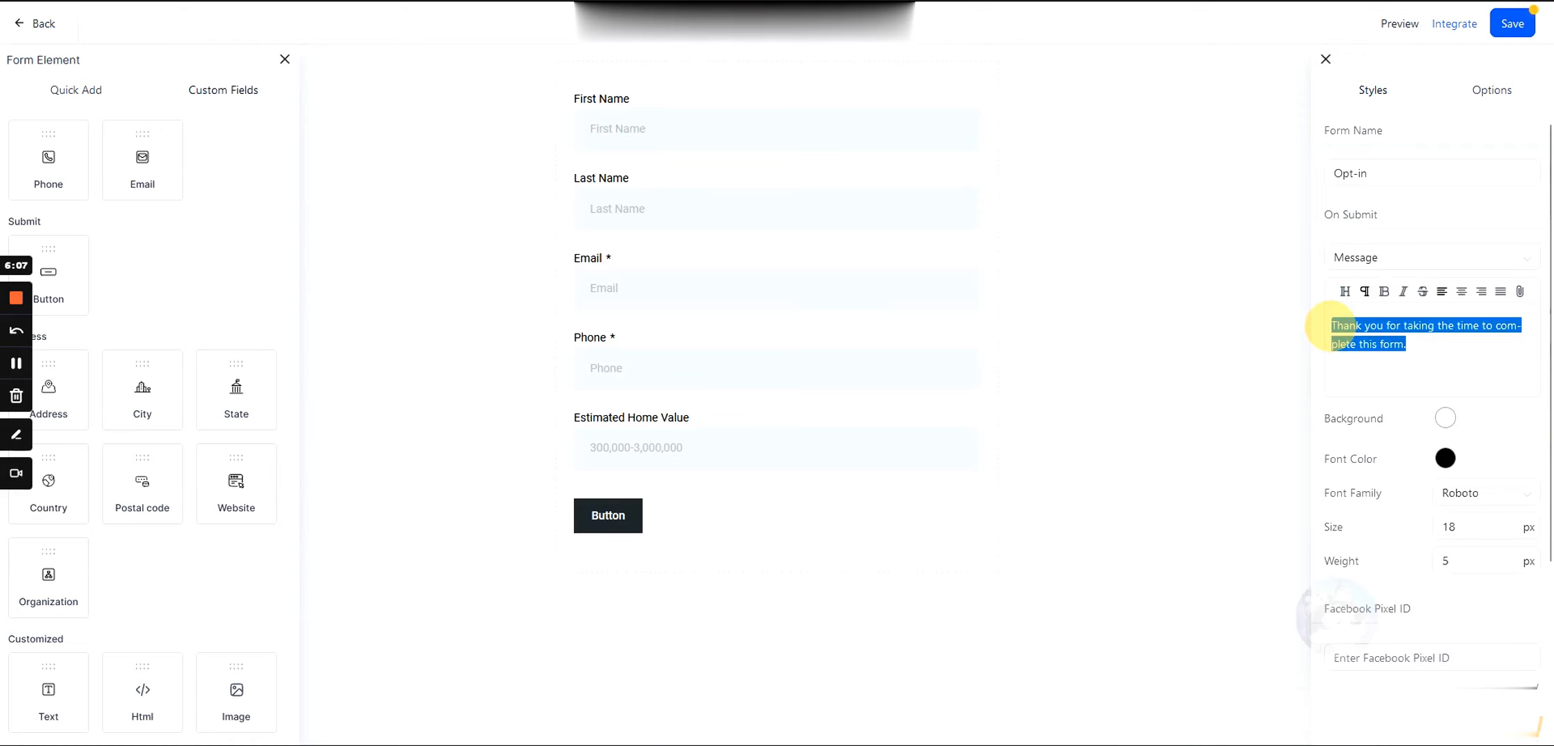
{"action": "left_click", "coordinate": [1405, 344]}
{"action": "left_click", "coordinate": [1359, 257]}
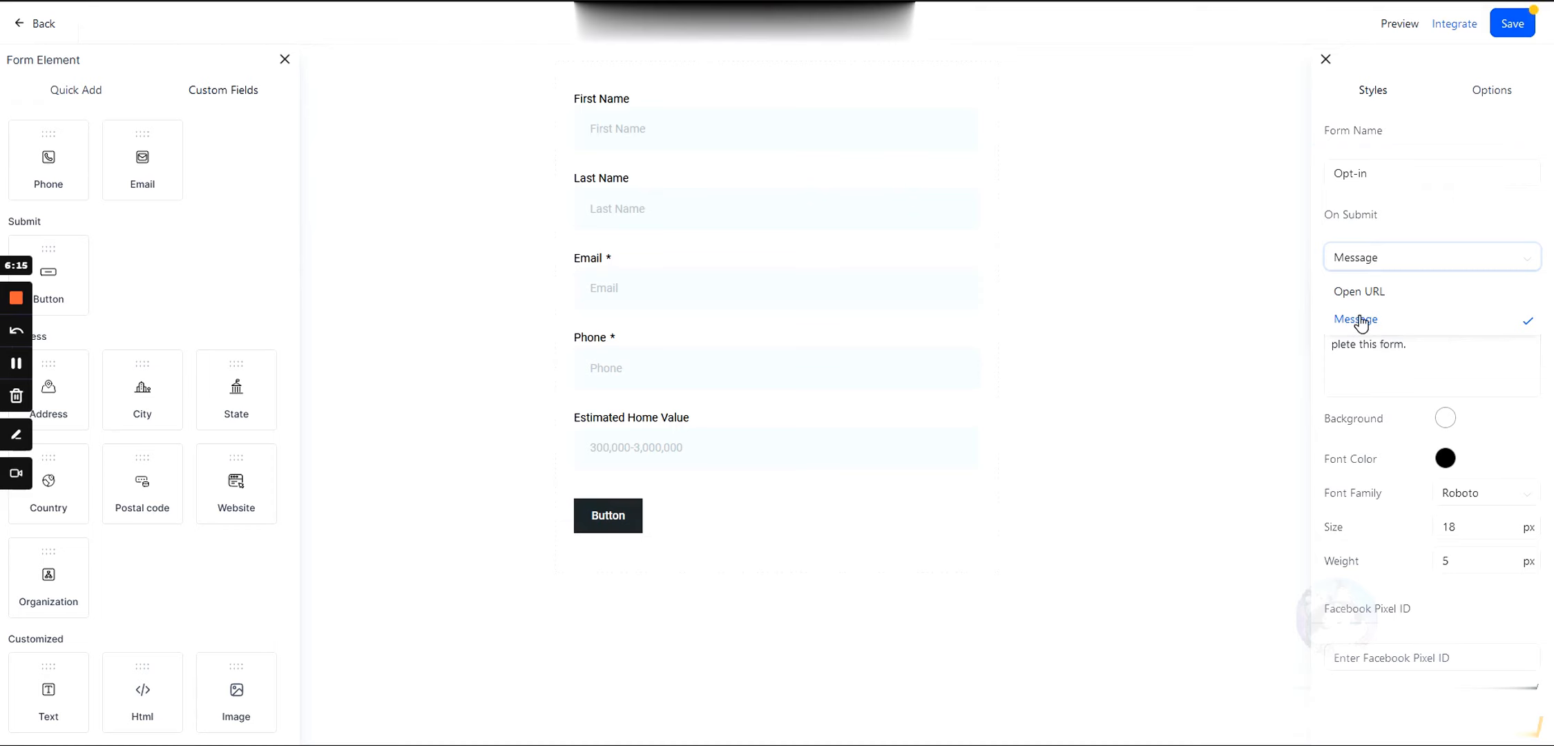
{"action": "left_click", "coordinate": [1360, 321]}
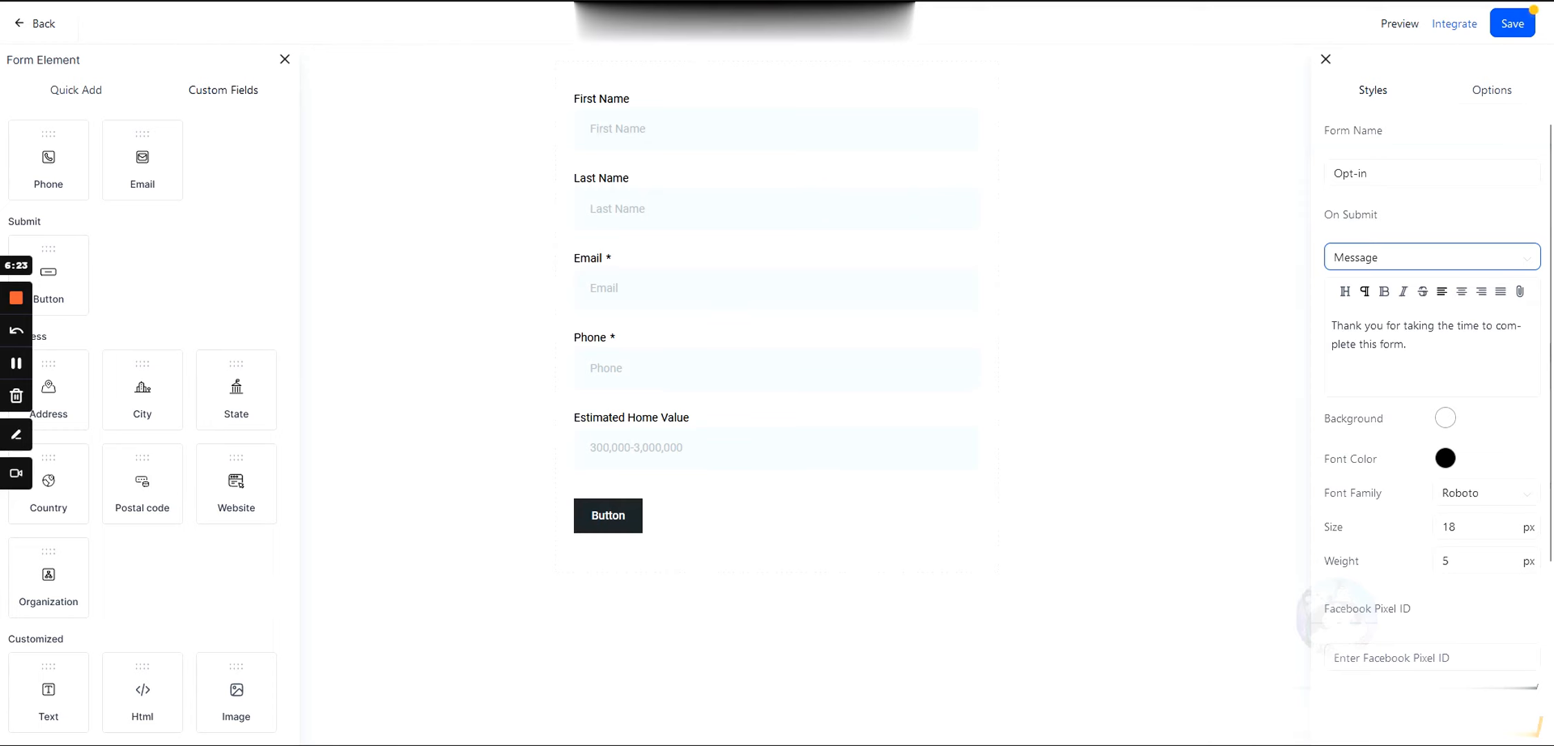
Replace the on-submit message with "Submission received, someone on our team will reach out within 24 hours.".
{"action": "left_click_drag", "start_coordinate": [1405, 344], "coordinate": [1330, 325]}
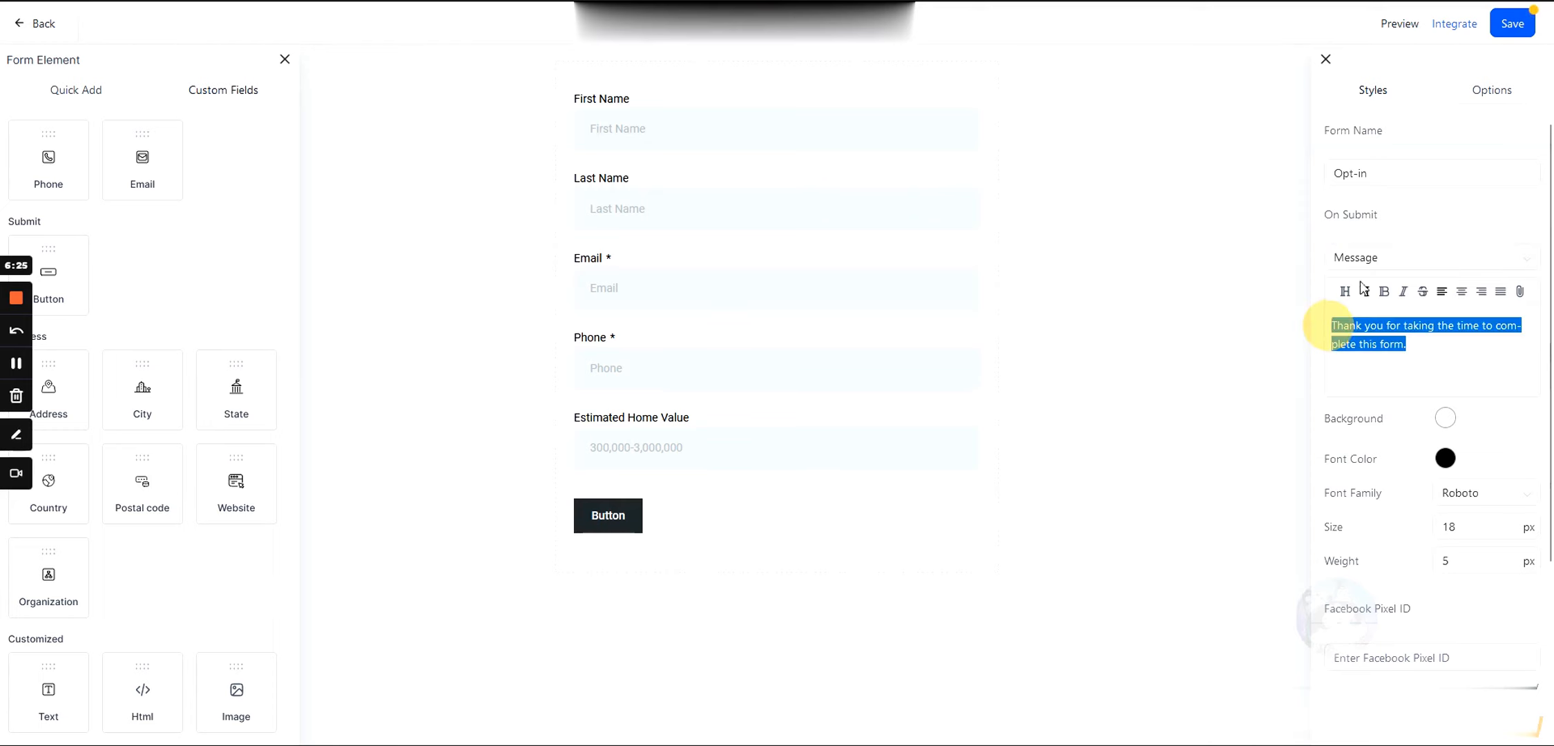
{"action": "left_click_drag", "start_coordinate": [1409, 346], "coordinate": [1296, 326]}
{"action": "left_click_drag", "start_coordinate": [1407, 345], "coordinate": [1303, 329]}
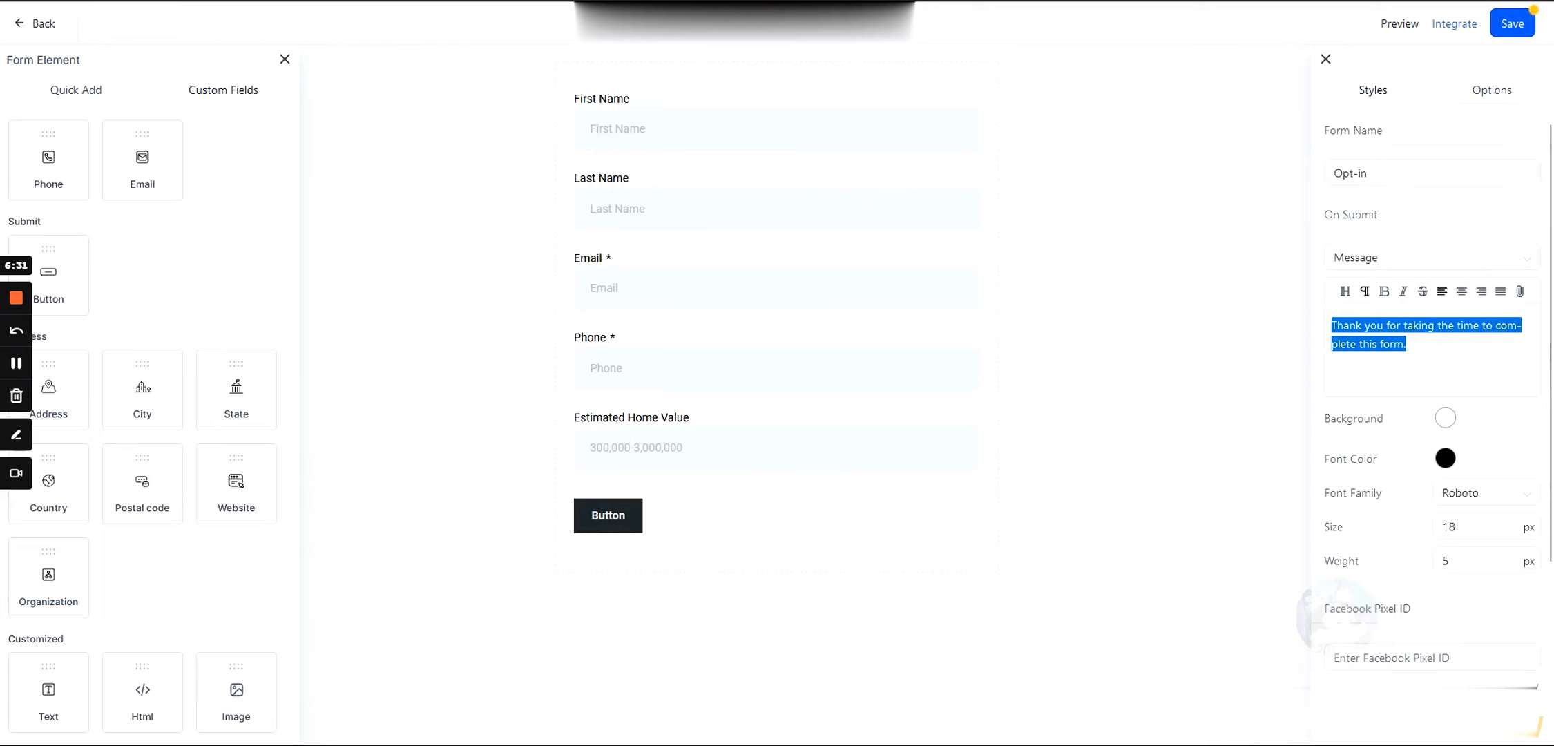
{"action": "type", "text": "T"}
{"action": "key", "text": "BackSpace"}
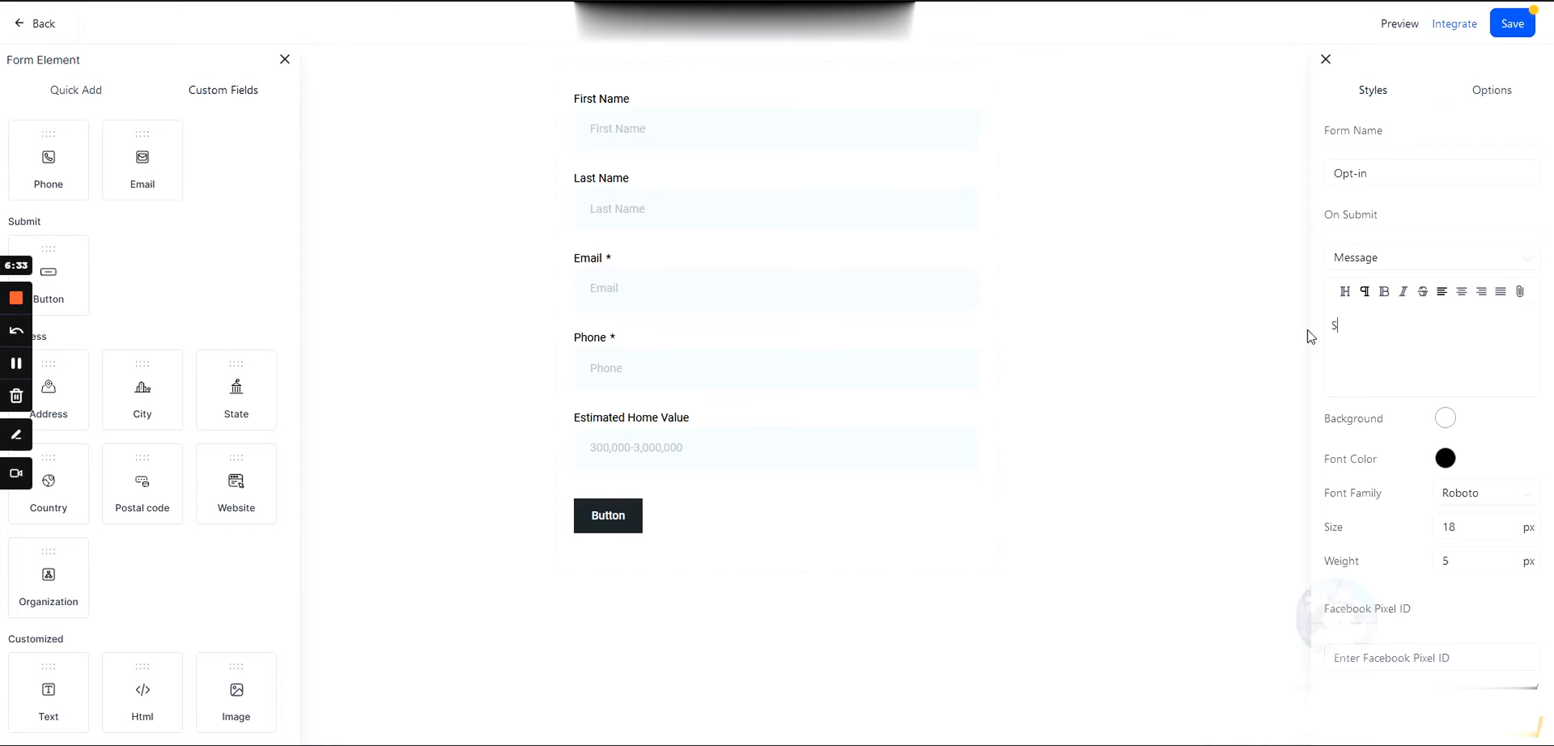
{"action": "type", "text": "Submission recevied, someone on our team will reach out within"}
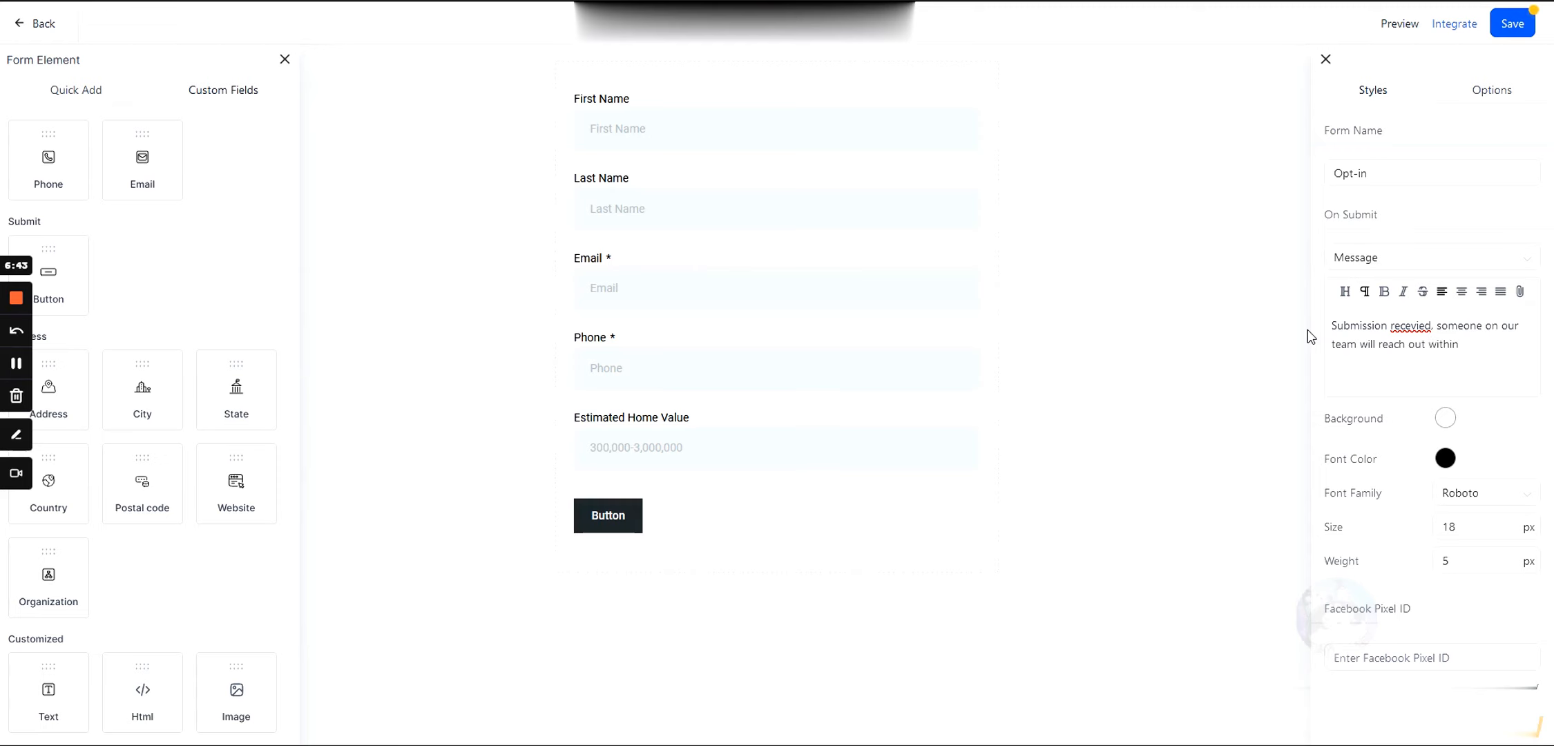
{"action": "key", "text": "BackSpace"}
{"action": "key", "text": "BackSpace"}
{"action": "key", "text": "BackSpace"}
{"action": "key", "text": "BackSpace"}
{"action": "type", "text": "ours"}
{"action": "right_click", "coordinate": [1409, 326]}
{"action": "left_click", "coordinate": [1412, 340]}
{"action": "left_click", "coordinate": [1507, 337]}
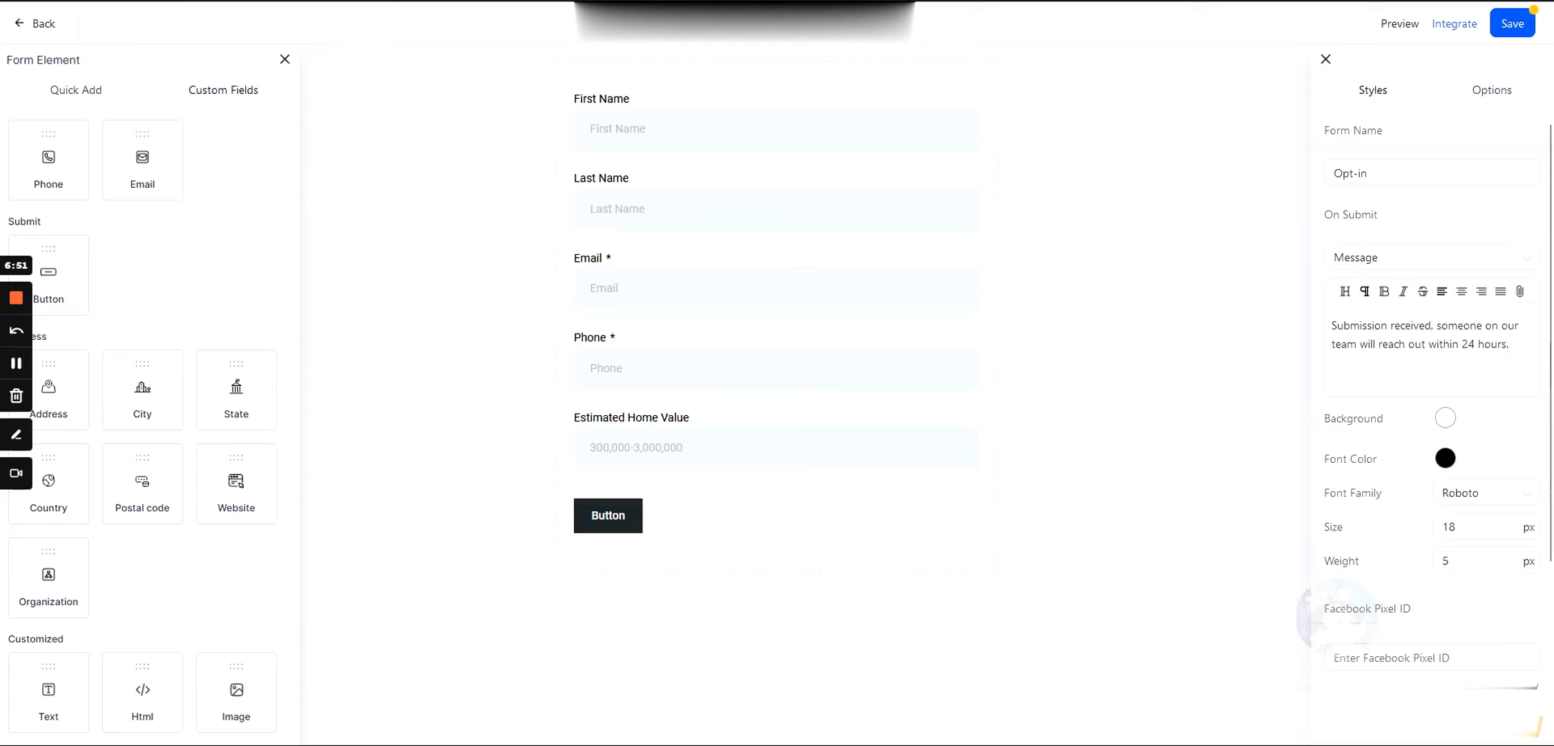
Check the message's background colour and the settings of the form's fields, and save the form.
{"action": "left_click", "coordinate": [1444, 420]}
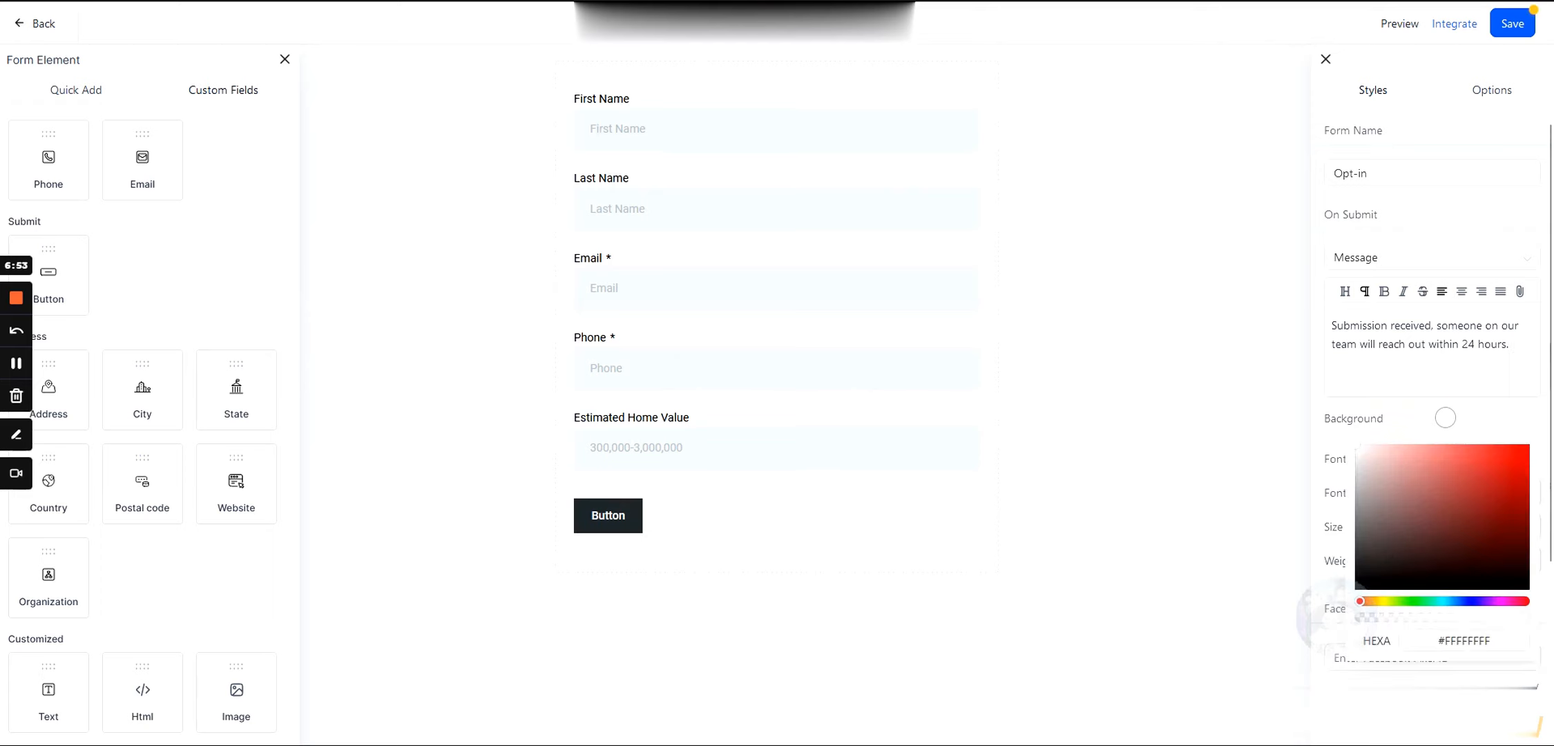
{"action": "left_click", "coordinate": [1406, 412]}
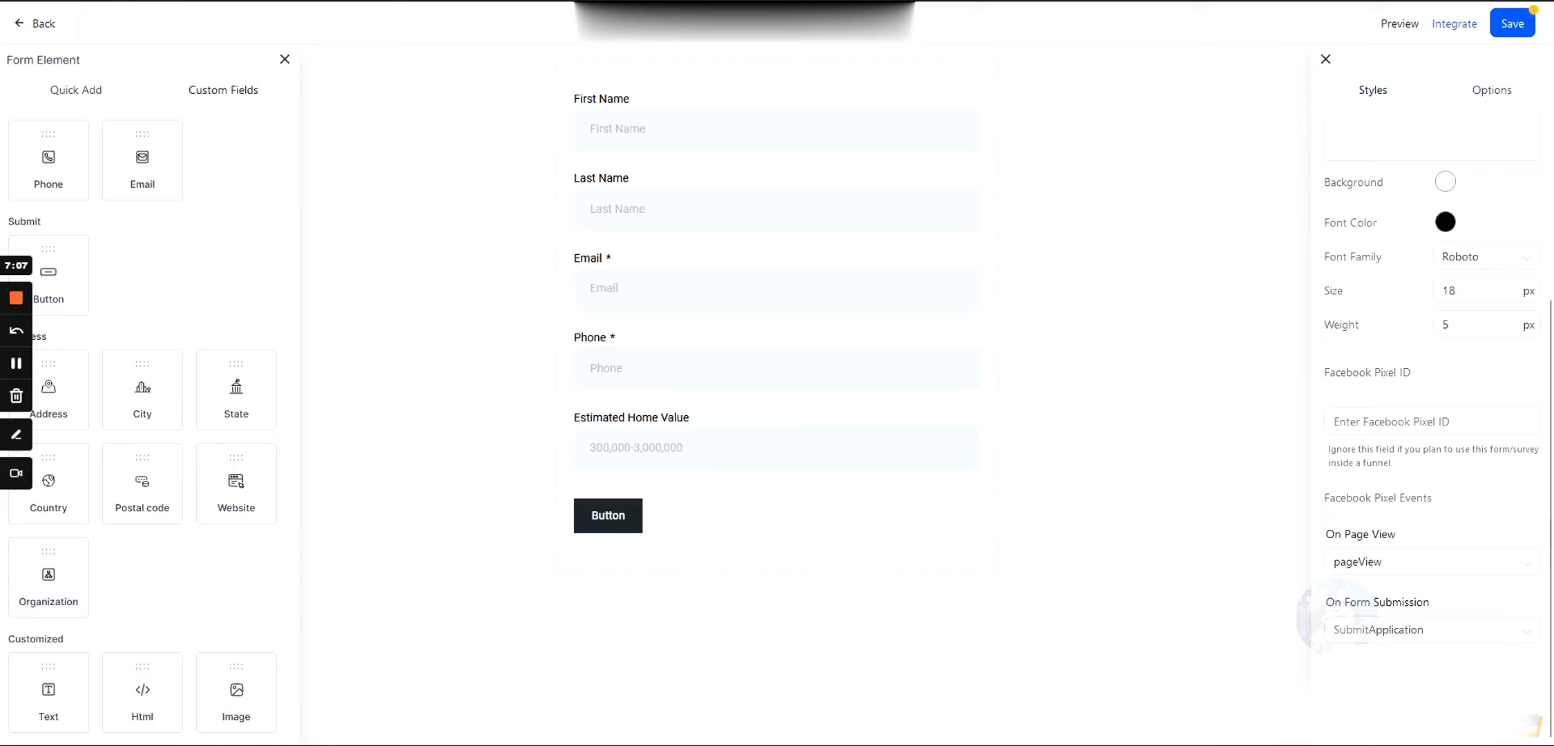
{"action": "left_click", "coordinate": [606, 99]}
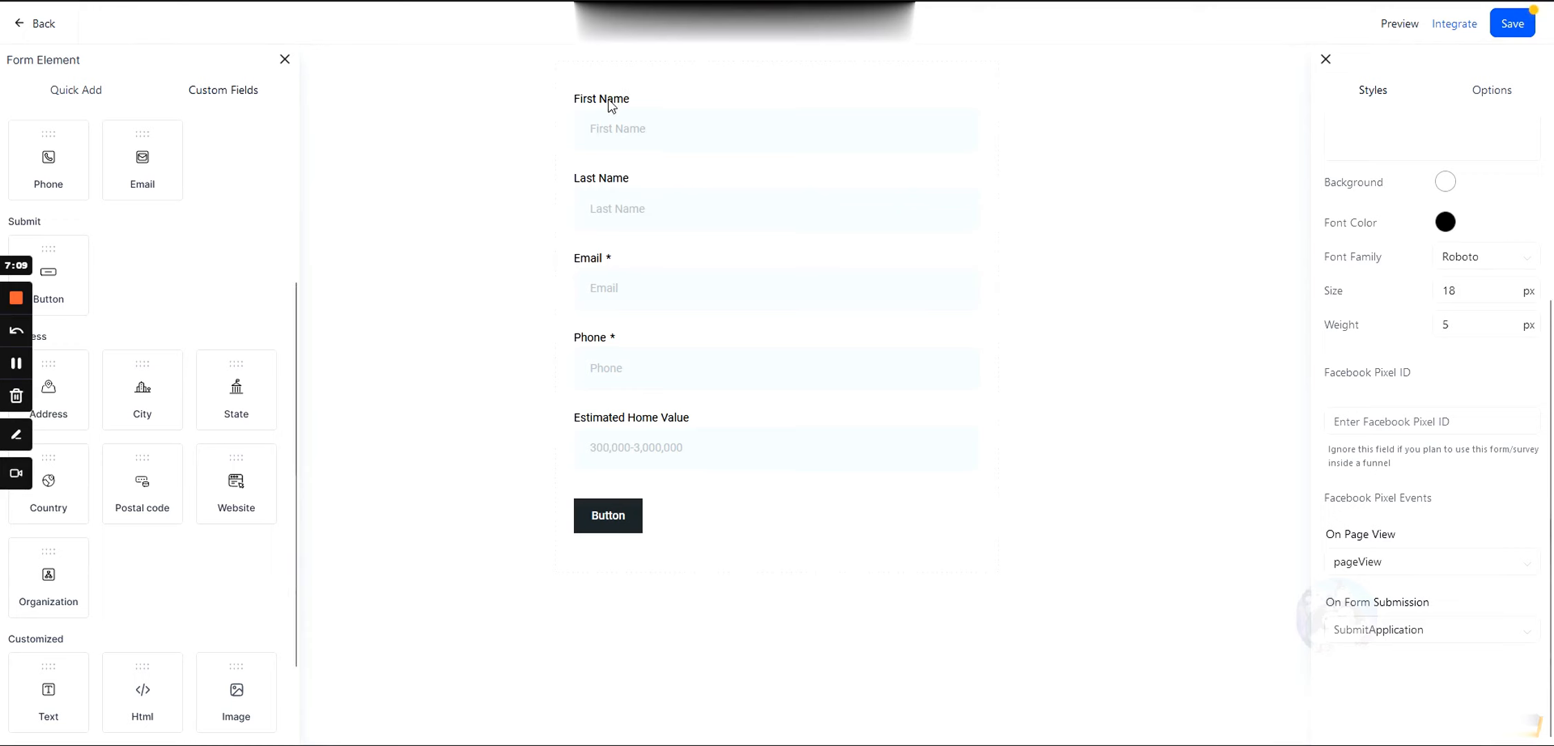
{"action": "left_click", "coordinate": [603, 181]}
{"action": "left_click", "coordinate": [602, 261]}
{"action": "left_click", "coordinate": [598, 342]}
{"action": "left_click", "coordinate": [631, 421]}
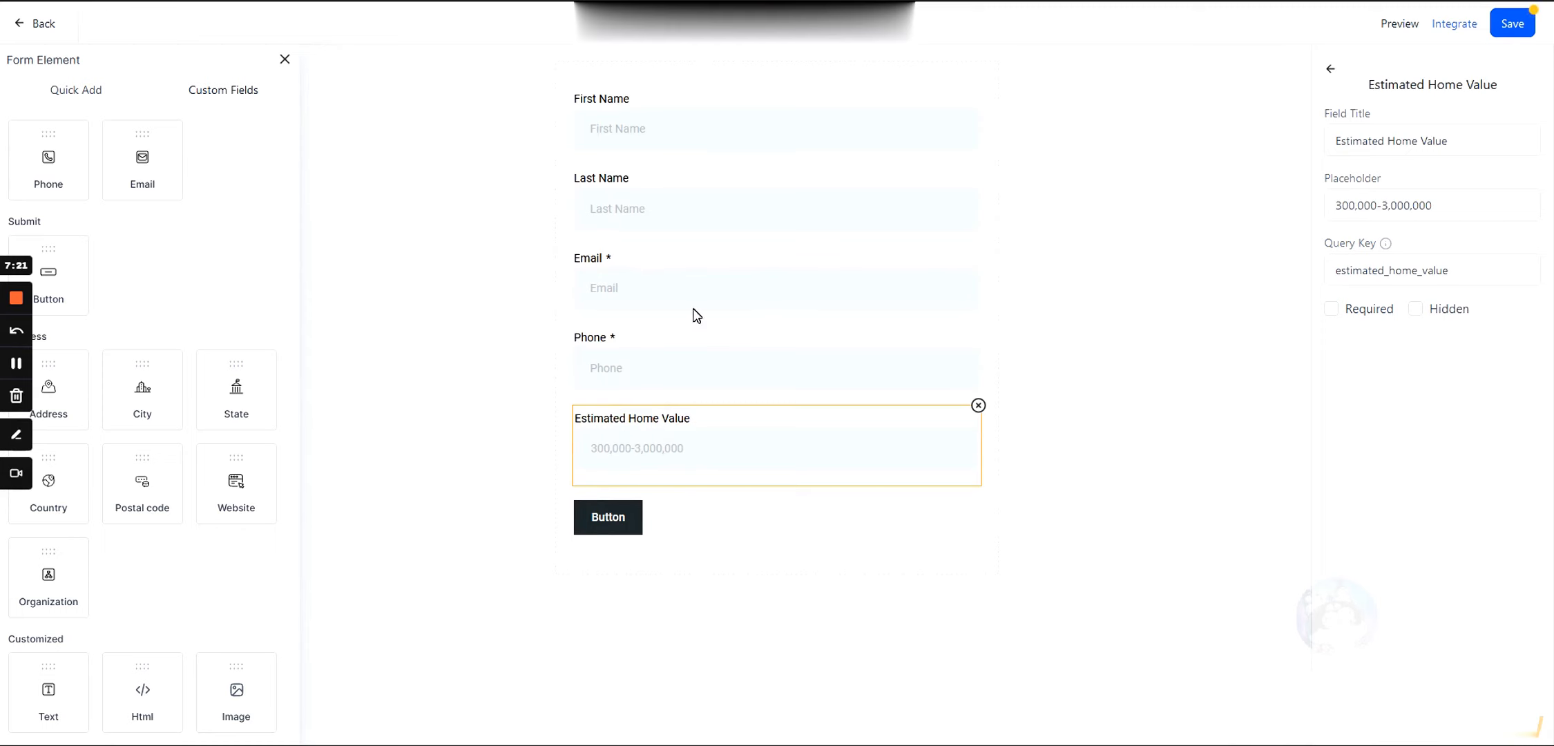
{"action": "scroll", "coordinate": [181, 470], "scroll_direction": "down", "scroll_amount": 2}
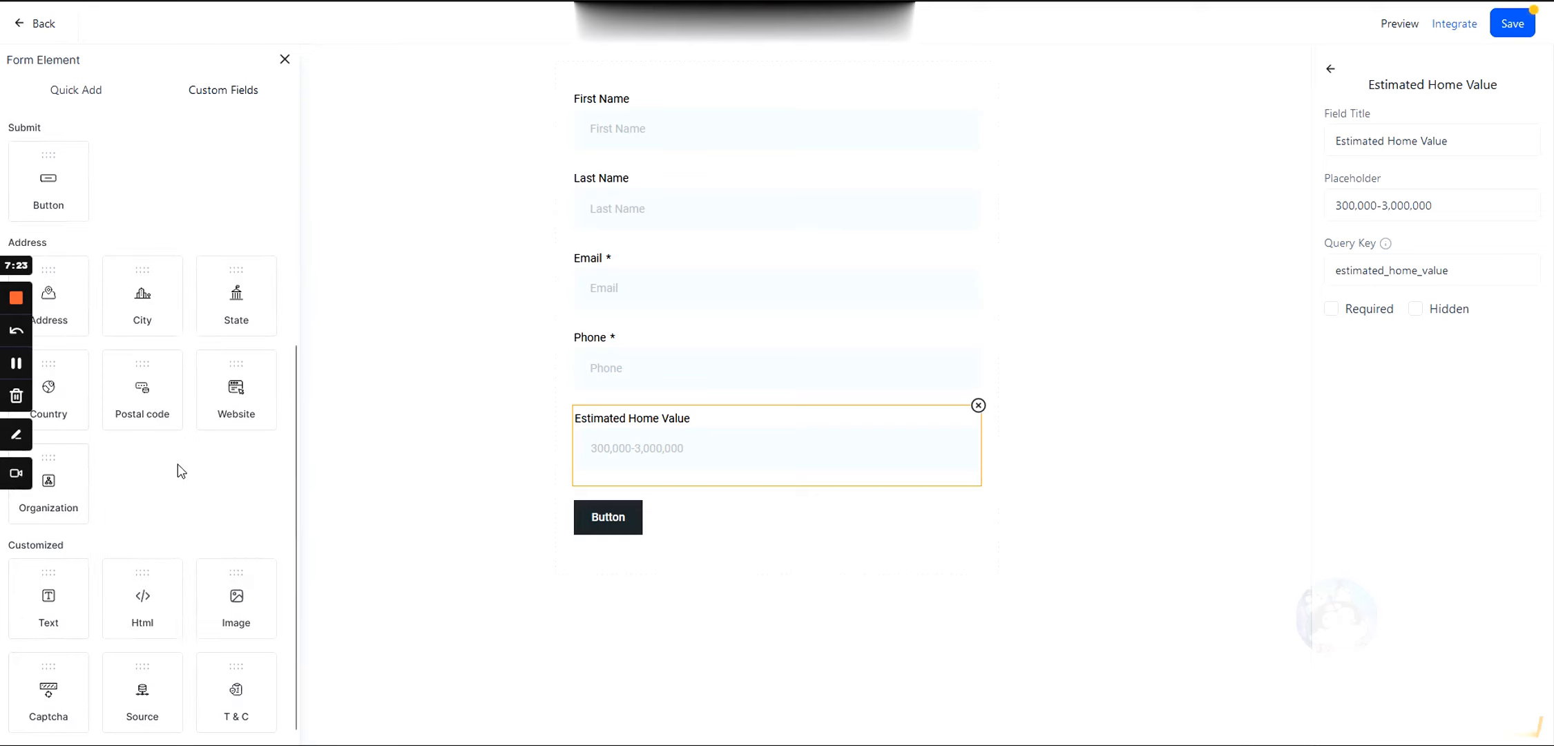
{"action": "left_click", "coordinate": [1508, 28]}
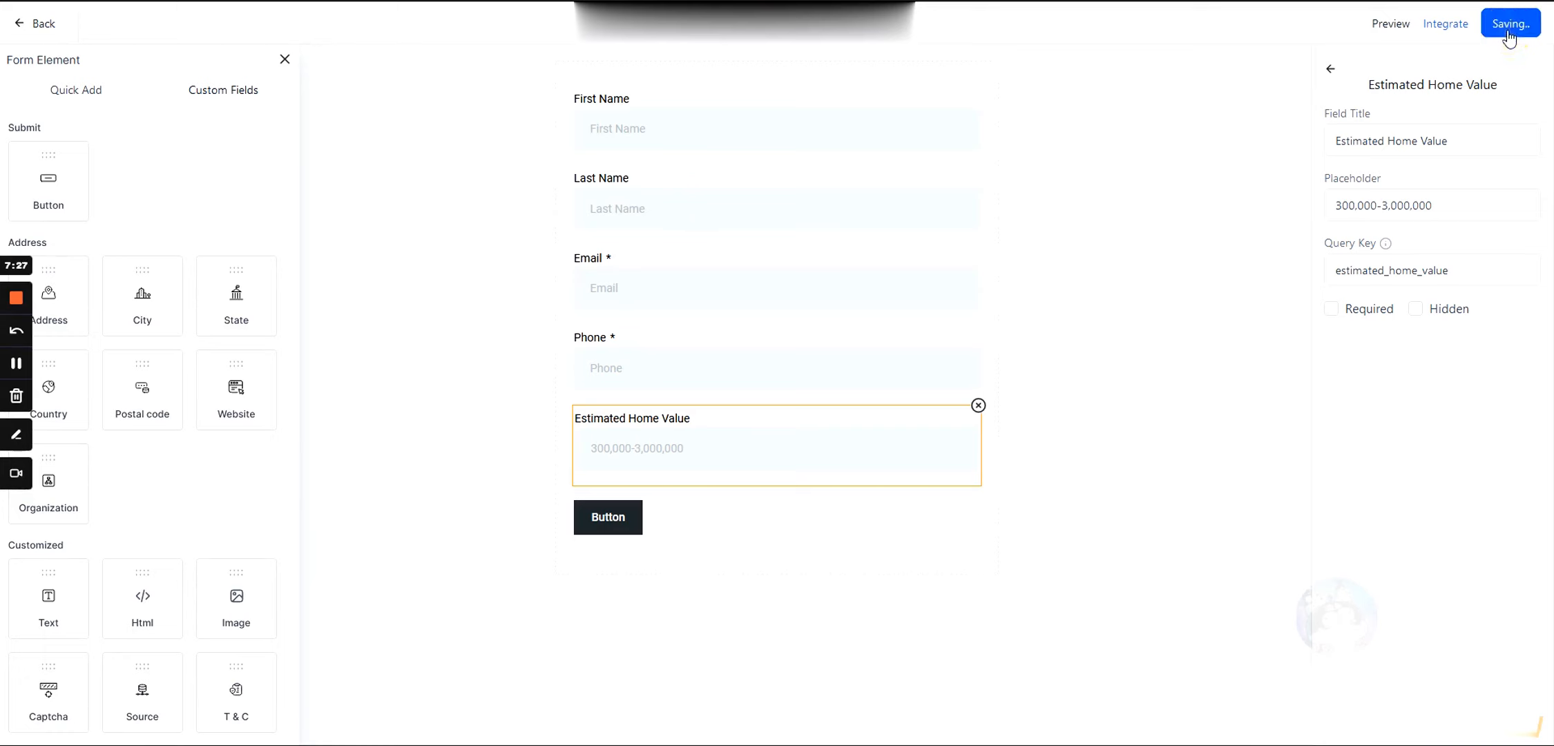